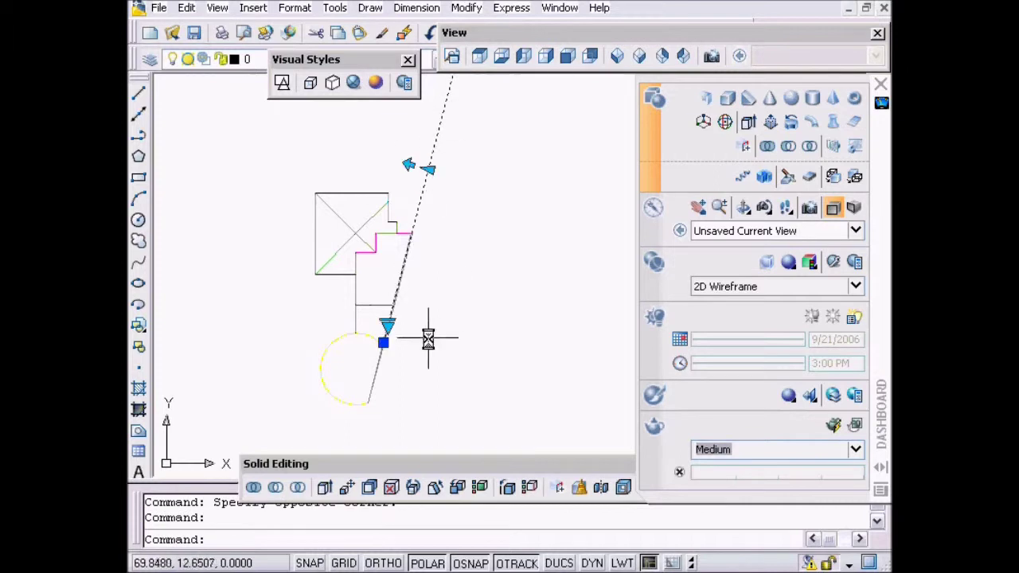
Step: Stretch the slanted section line's lower end past the circular tower and shift the section line across the building model
{"action": "left_click", "coordinate": [384, 341]}
{"action": "left_click", "coordinate": [355, 439]}
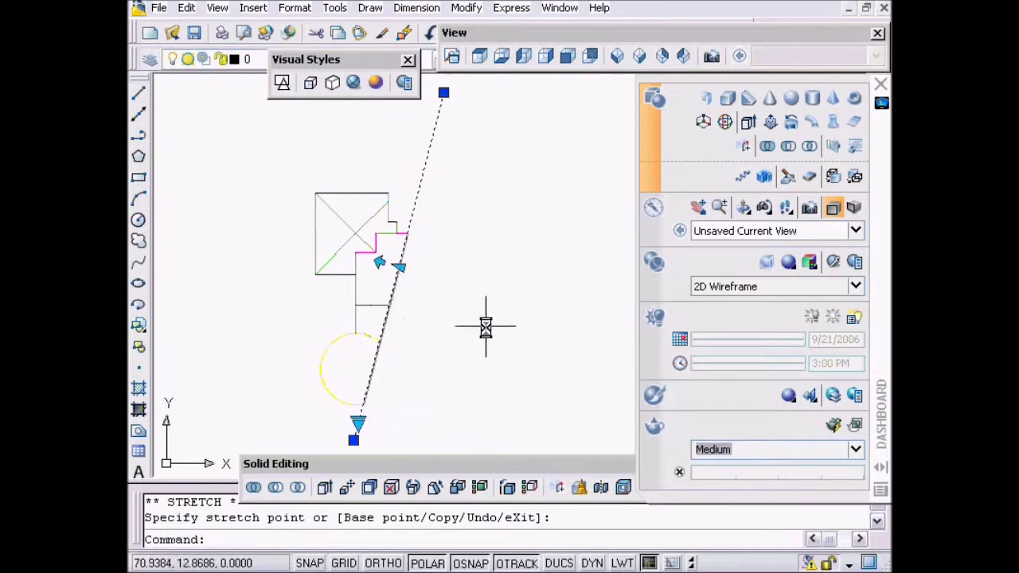
{"action": "middle_click_drag", "start_coordinate": [468, 274], "coordinate": [462, 308]}
{"action": "left_click", "coordinate": [385, 294]}
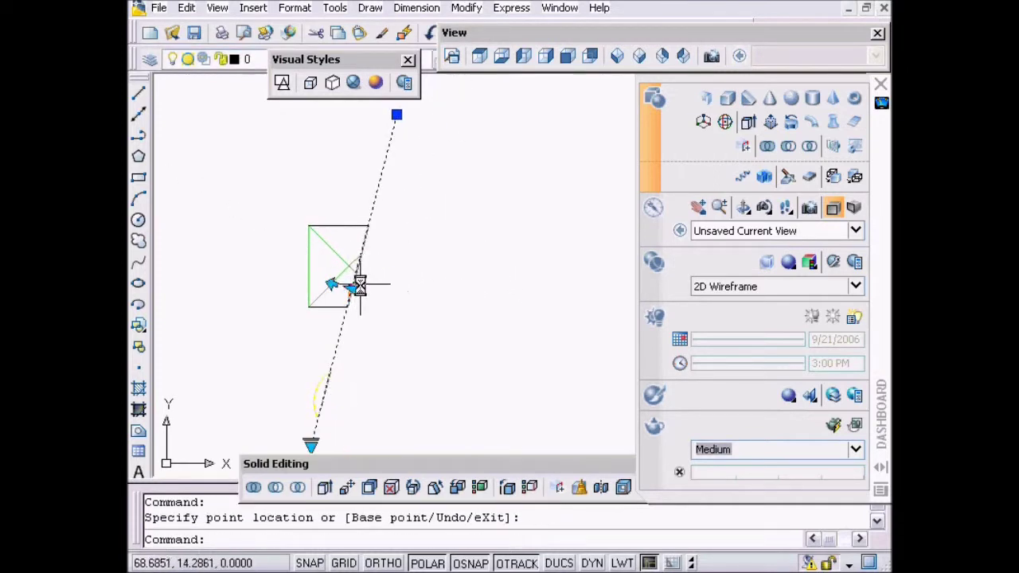
{"action": "left_click", "coordinate": [398, 292]}
Step: Turn off live sectioning for the slanted section plane and deselect it
{"action": "right_click", "coordinate": [452, 277]}
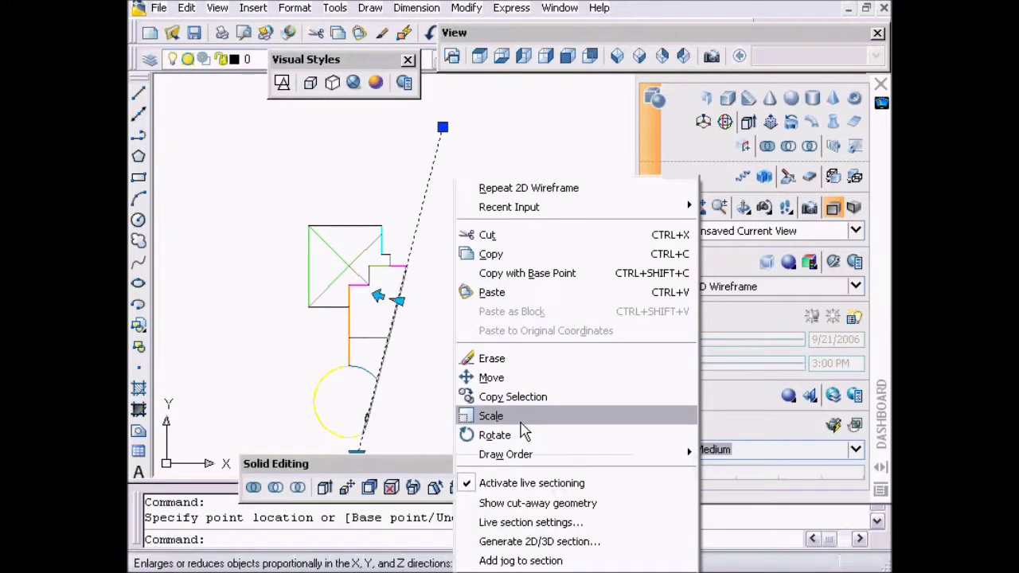
{"action": "left_click", "coordinate": [528, 483]}
{"action": "key", "text": "Escape"}
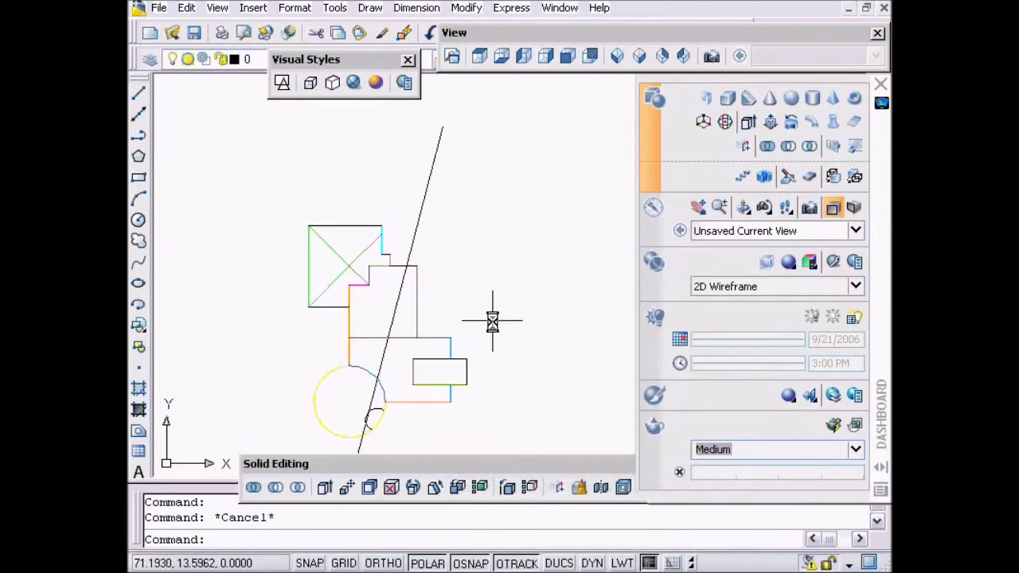
Step: Examine the model and its section plane from the southeast isometric view in the Conceptual visual style, orbiting around it
{"action": "middle_click_drag", "start_coordinate": [497, 328], "coordinate": [521, 279]}
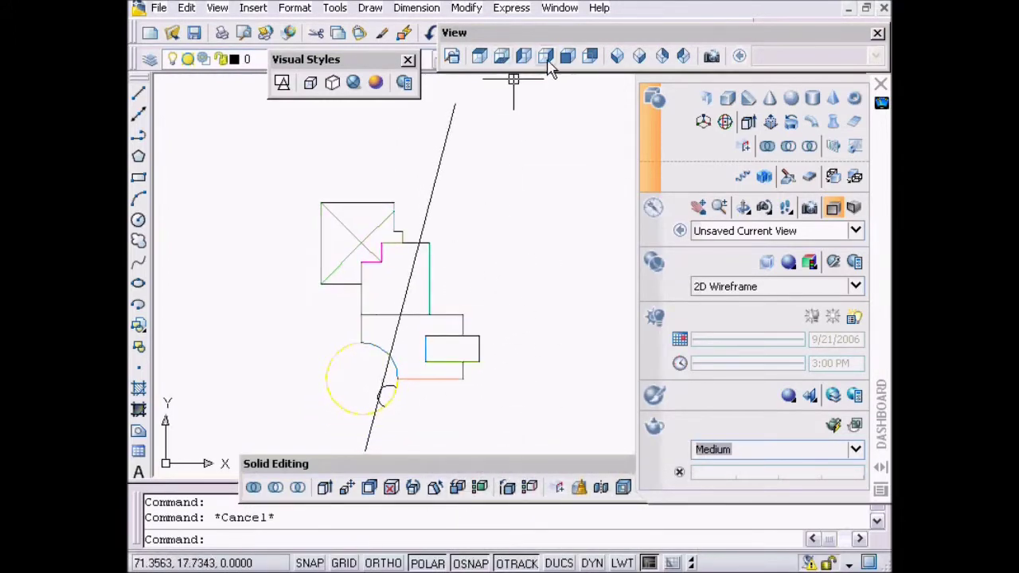
{"action": "left_click", "coordinate": [639, 58]}
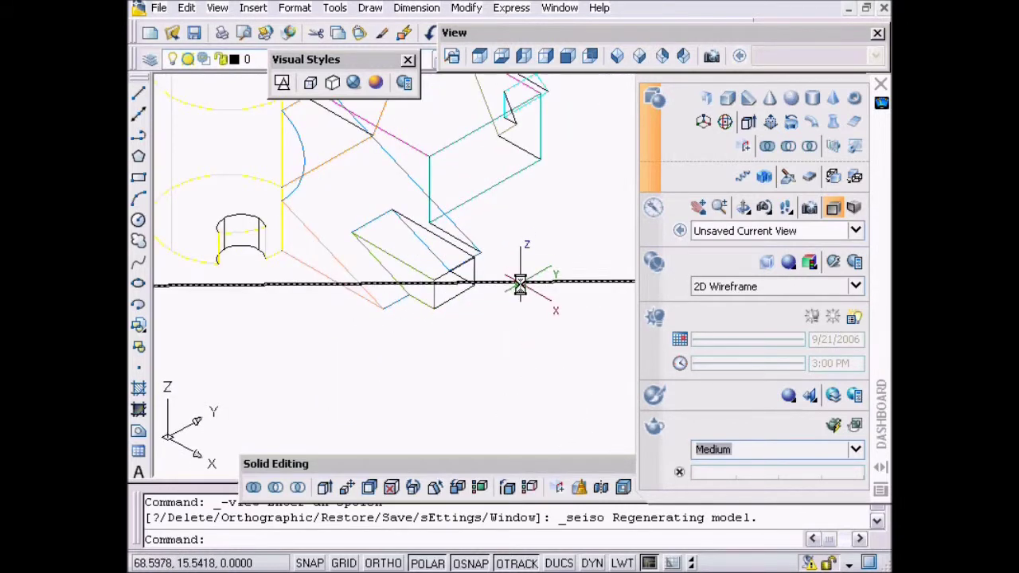
{"action": "middle_click_drag", "start_coordinate": [409, 360], "coordinate": [409, 398]}
{"action": "scroll", "coordinate": [409, 398], "scroll_direction": "down", "scroll_amount": 2}
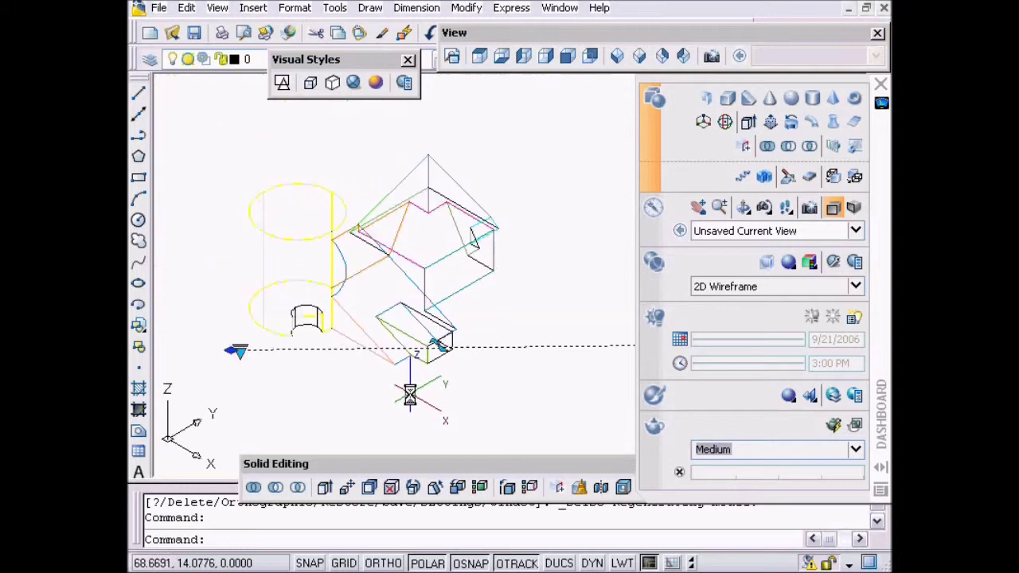
{"action": "left_click", "coordinate": [376, 83]}
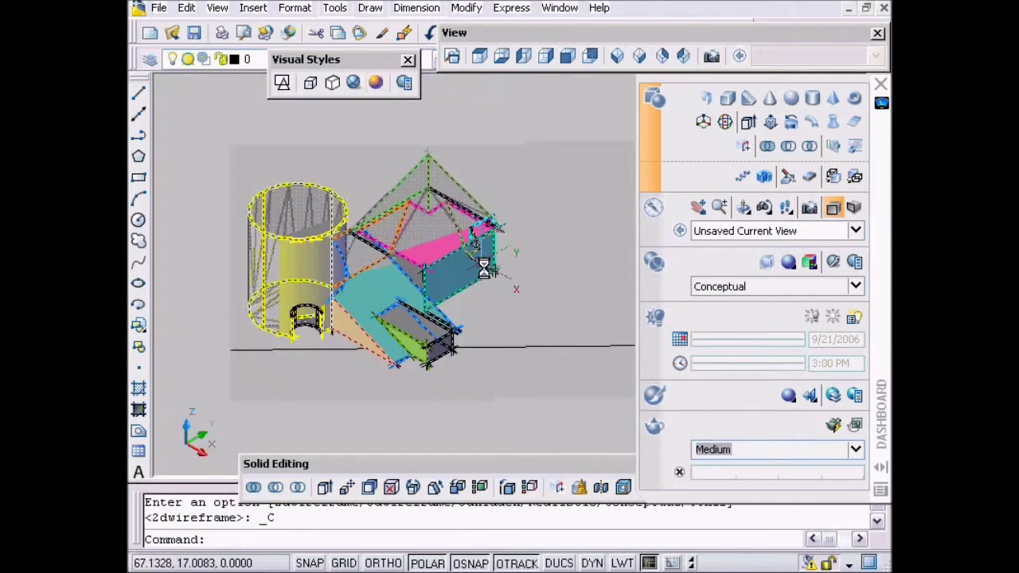
{"action": "middle_click_drag", "start_coordinate": [468, 390], "coordinate": [509, 416], "text": "shift"}
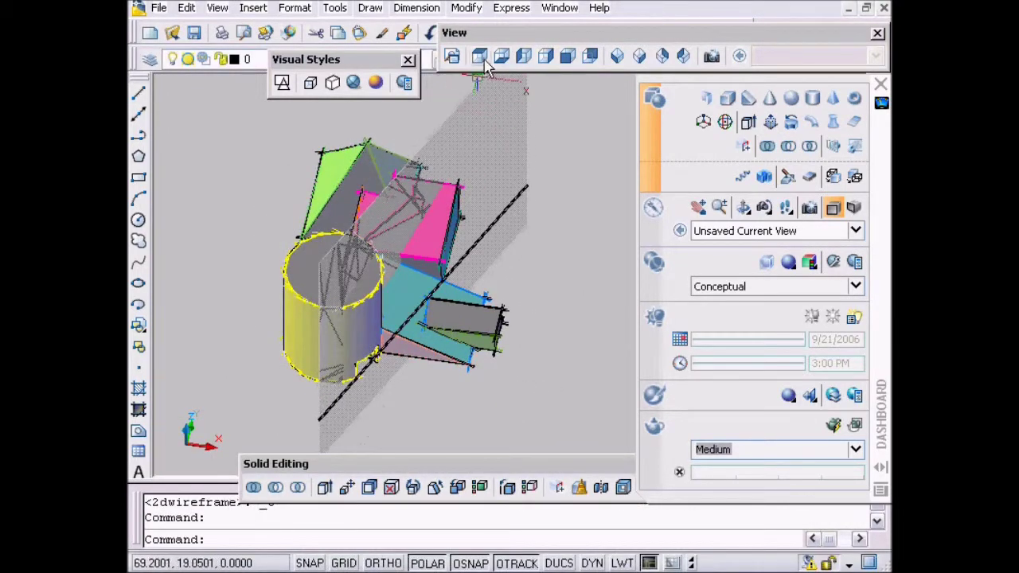
Step: Erase the slanted section plane in the top view and set the visual style to 2D Wireframe
{"action": "left_click", "coordinate": [481, 56]}
{"action": "left_click", "coordinate": [546, 117]}
{"action": "left_click", "coordinate": [444, 147]}
{"action": "key", "text": "Delete"}
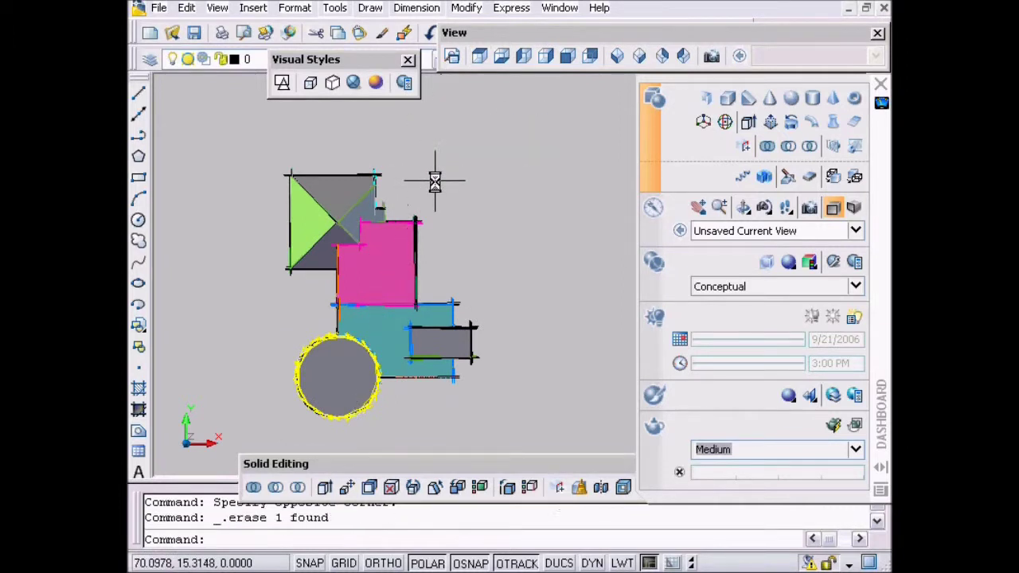
{"action": "left_click", "coordinate": [283, 84]}
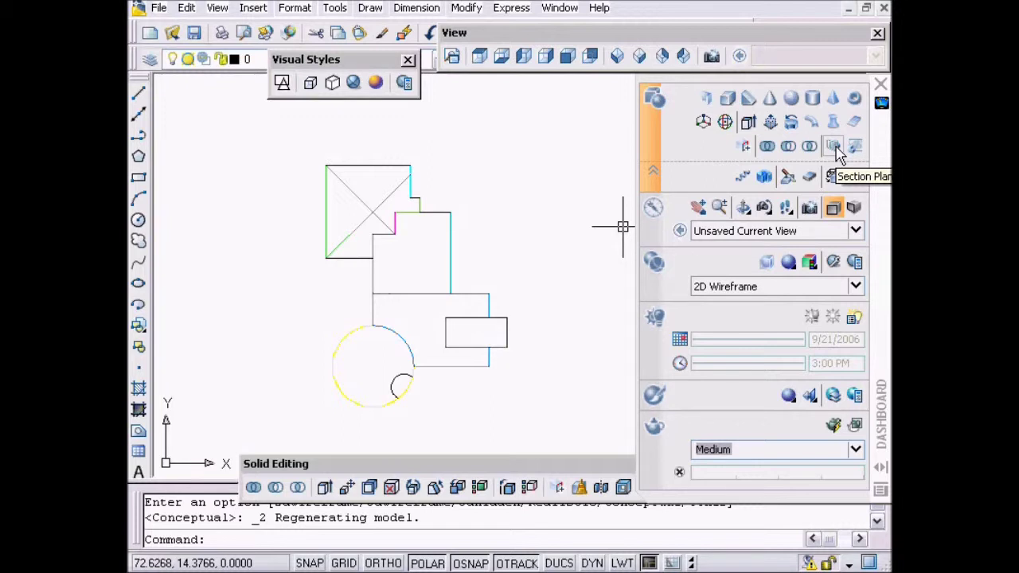
Step: With Ortho on, draw a vertical section plane about 5.1 units long through the pyramid-roofed block and the circular tower
{"action": "left_click", "coordinate": [834, 147]}
{"action": "left_click", "coordinate": [406, 123]}
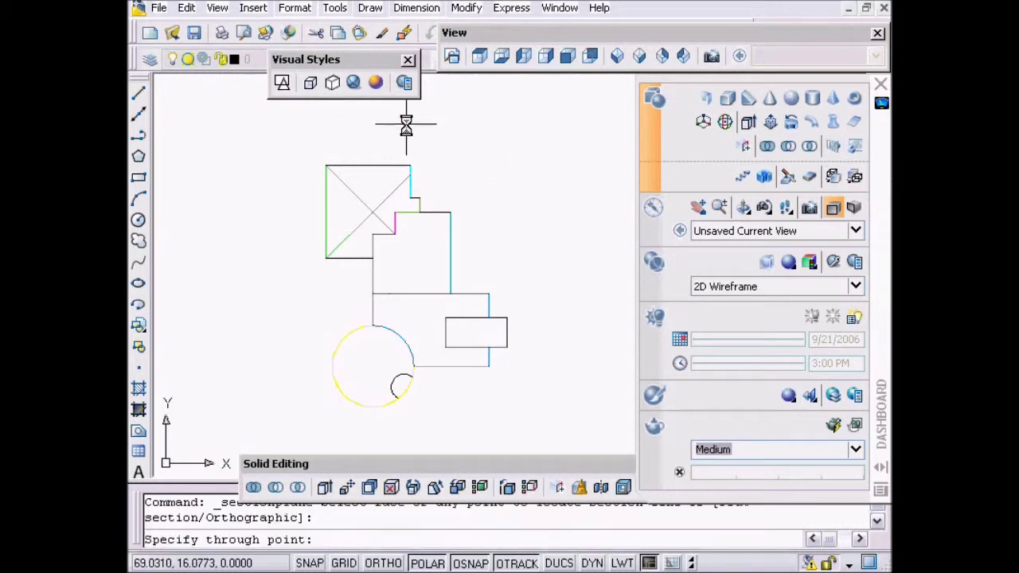
{"action": "key", "text": "F8"}
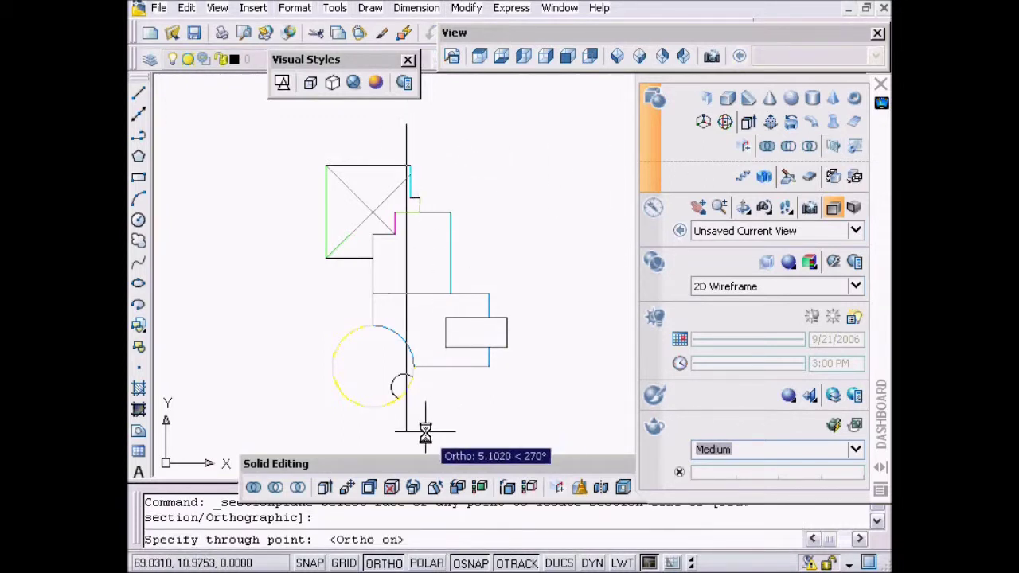
{"action": "left_click", "coordinate": [428, 428]}
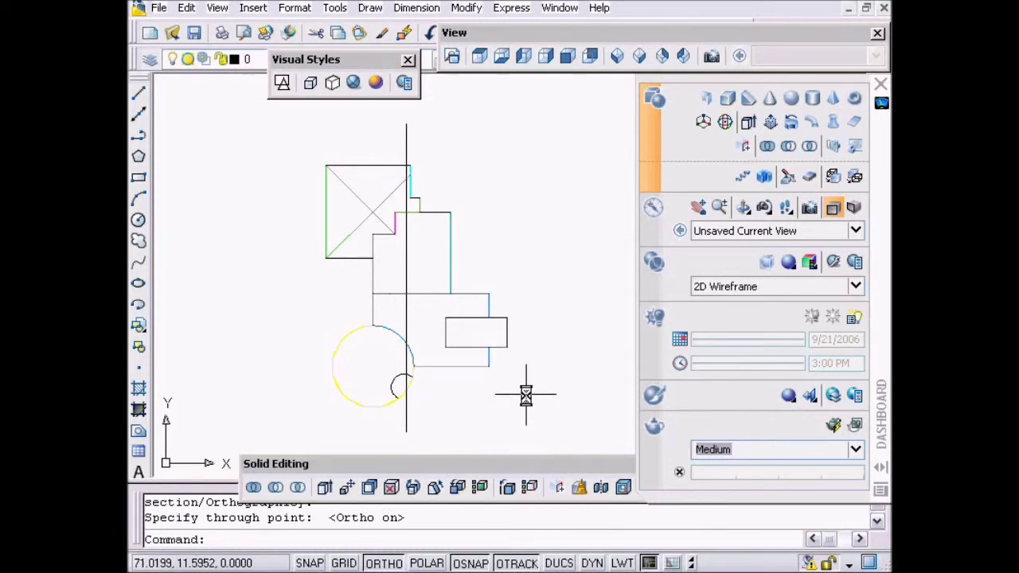
Step: Add two horizontal section planes, one across the pyramid roof and one just above the small rectangular block
{"action": "left_click", "coordinate": [834, 146]}
{"action": "left_click", "coordinate": [299, 196]}
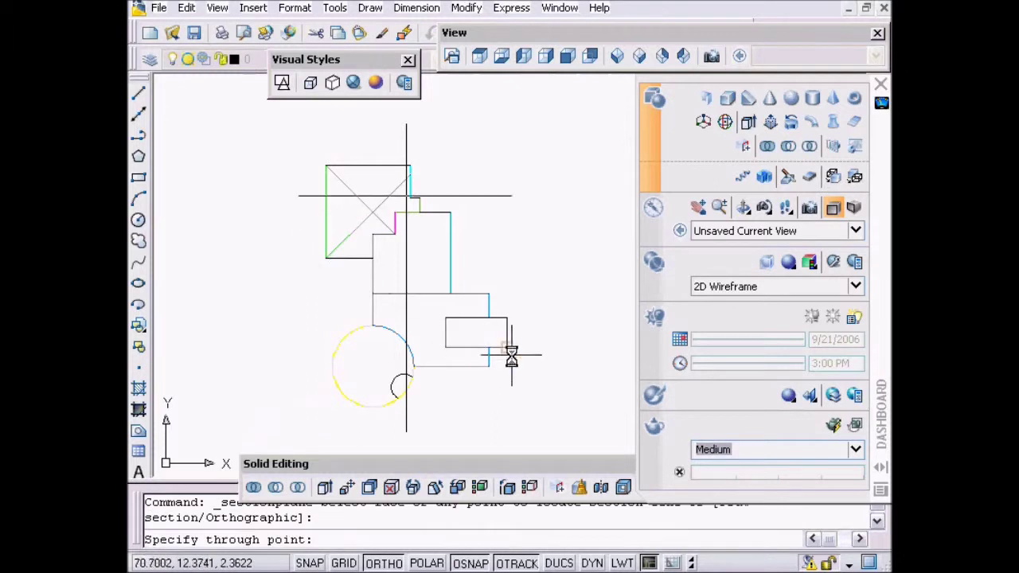
{"action": "left_click", "coordinate": [480, 195]}
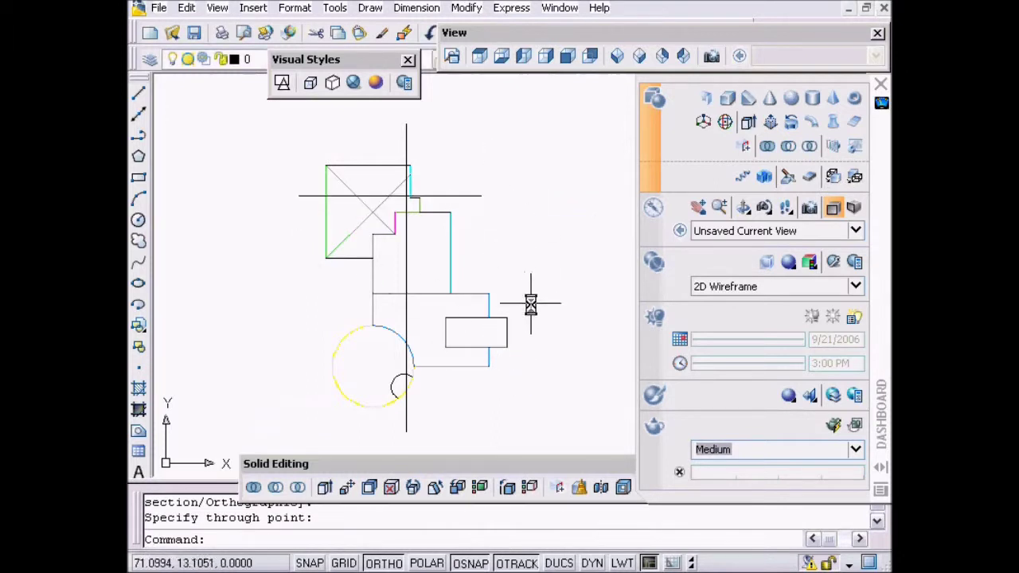
{"action": "key", "text": "Return"}
{"action": "left_click", "coordinate": [274, 314]}
{"action": "left_click", "coordinate": [583, 314]}
{"action": "key", "text": "Return"}
{"action": "key", "text": "Escape"}
Step: Add a second vertical section plane running down through the small rectangular block
{"action": "double_click", "coordinate": [476, 170]}
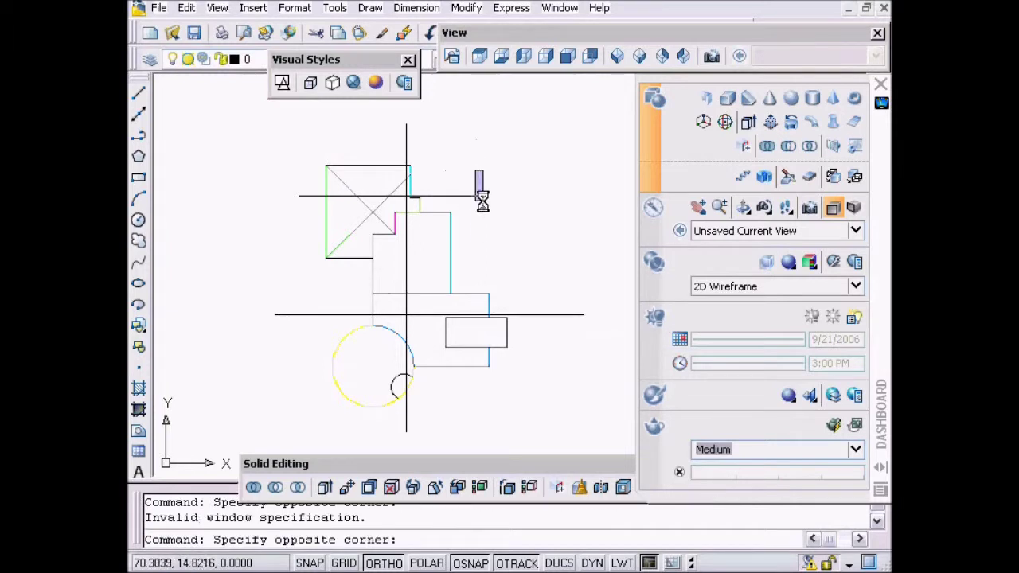
{"action": "key", "text": "Escape"}
{"action": "key", "text": "Return"}
{"action": "left_click", "coordinate": [465, 163]}
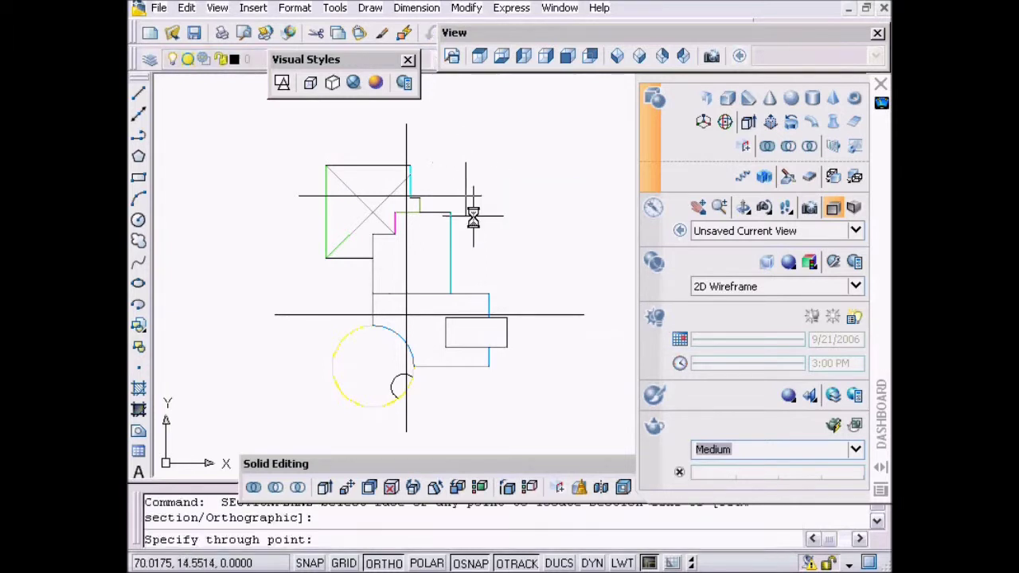
{"action": "left_click", "coordinate": [466, 410]}
{"action": "key", "text": "Return"}
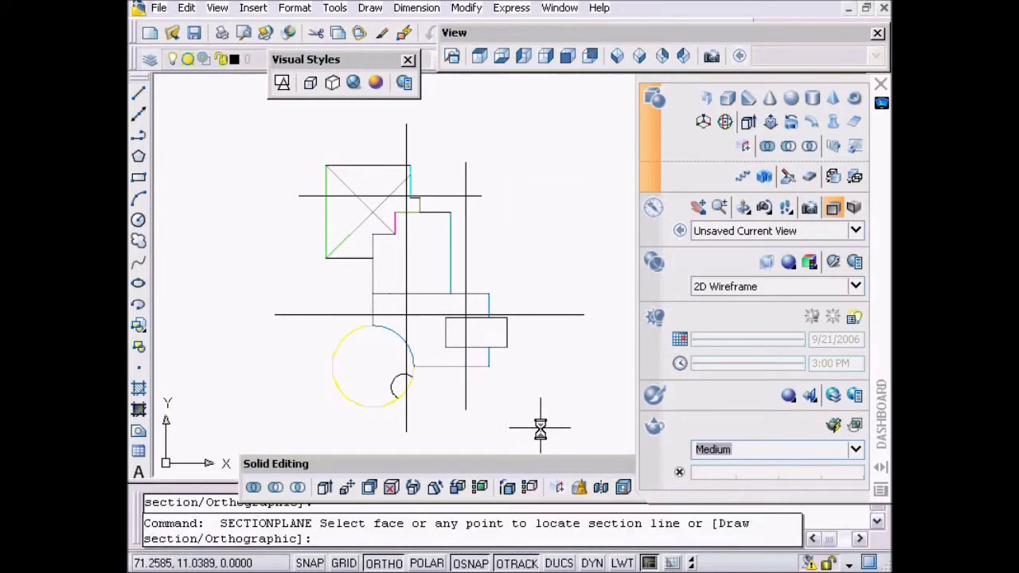
Step: In the southeast isometric view, review the live section settings of the longer horizontal section plane
{"action": "left_click", "coordinate": [640, 57]}
{"action": "mouse_move", "coordinate": [458, 374]}
{"action": "middle_mouse_down", "text": "shift"}
{"action": "mouse_move", "coordinate": [487, 295]}
{"action": "mouse_move", "coordinate": [451, 373]}
{"action": "mouse_move", "coordinate": [494, 380]}
{"action": "mouse_move", "coordinate": [509, 358]}
{"action": "middle_mouse_up", "text": "shift"}
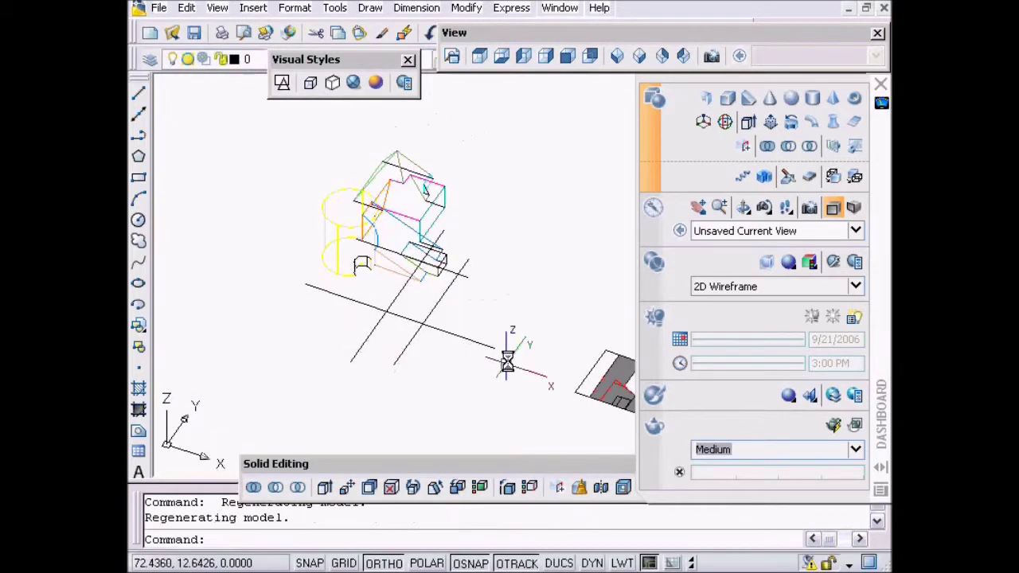
{"action": "left_click", "coordinate": [459, 336]}
{"action": "right_click", "coordinate": [455, 342]}
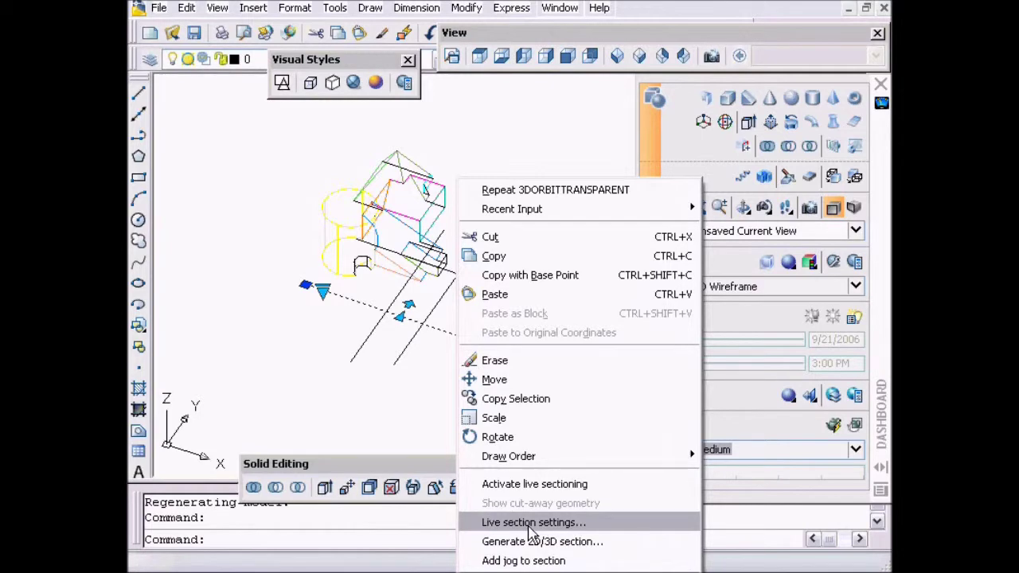
{"action": "left_click", "coordinate": [530, 523]}
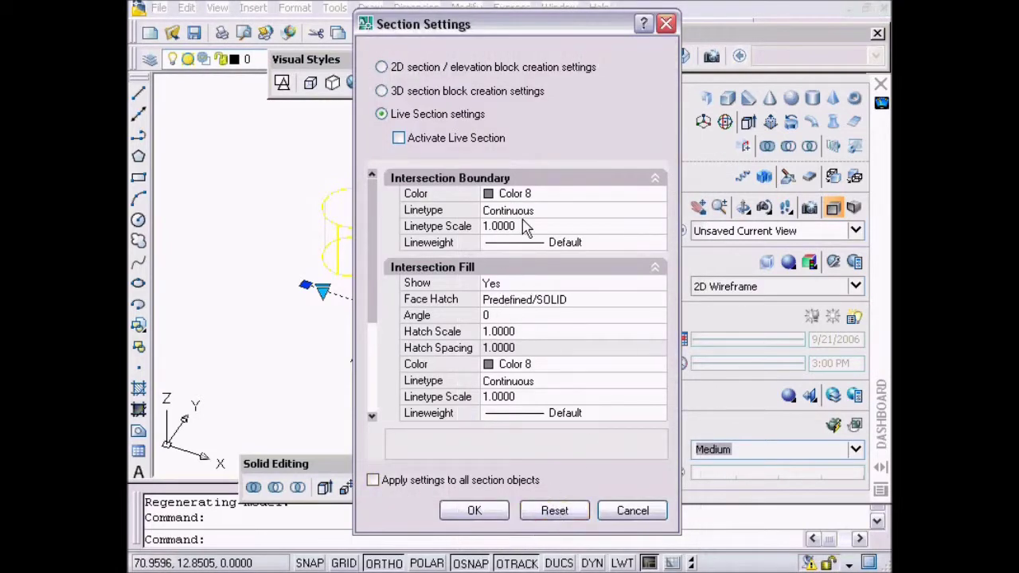
{"action": "key", "text": "Return"}
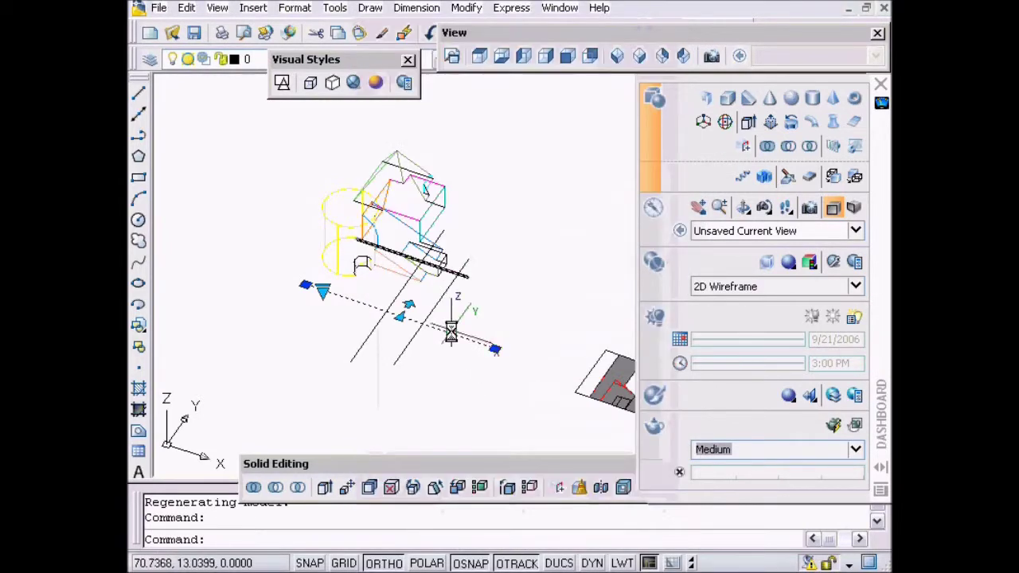
Step: Activate live sectioning on the selected section plane and orbit to inspect the cut model
{"action": "right_click", "coordinate": [460, 246]}
{"action": "left_click", "coordinate": [547, 487]}
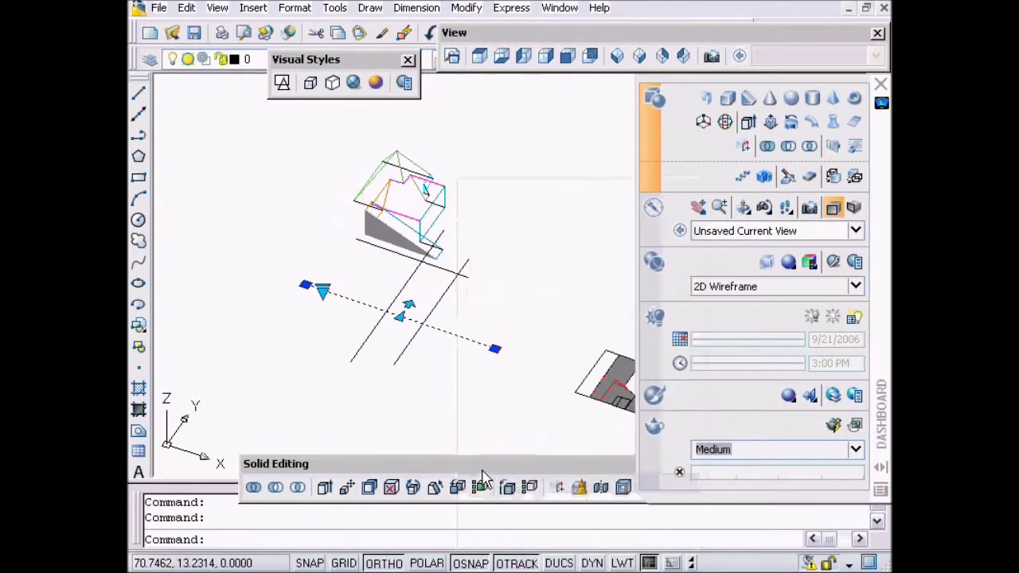
{"action": "middle_click_drag", "start_coordinate": [475, 367], "coordinate": [428, 326], "text": "shift"}
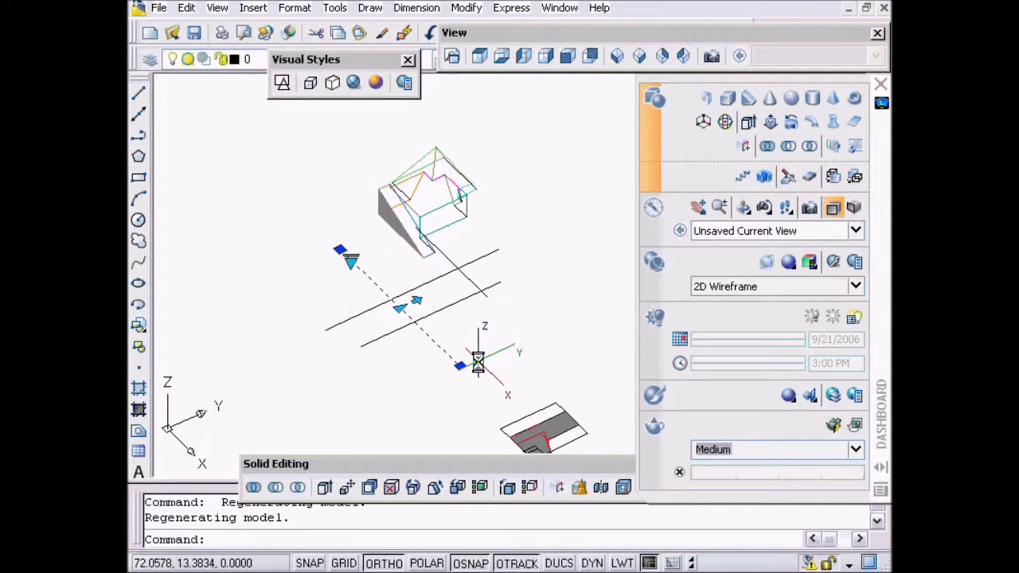
Step: Erase all four section planes from around the building model
{"action": "key", "text": "Escape"}
{"action": "key", "text": "Escape"}
{"action": "type", "text": "e"}
{"action": "key", "text": "Return"}
{"action": "left_click", "coordinate": [562, 234]}
{"action": "left_click", "coordinate": [453, 321]}
{"action": "key", "text": "Return"}
{"action": "key", "text": "Return"}
{"action": "left_click", "coordinate": [477, 289]}
{"action": "left_click", "coordinate": [391, 318]}
{"action": "key", "text": "Return"}
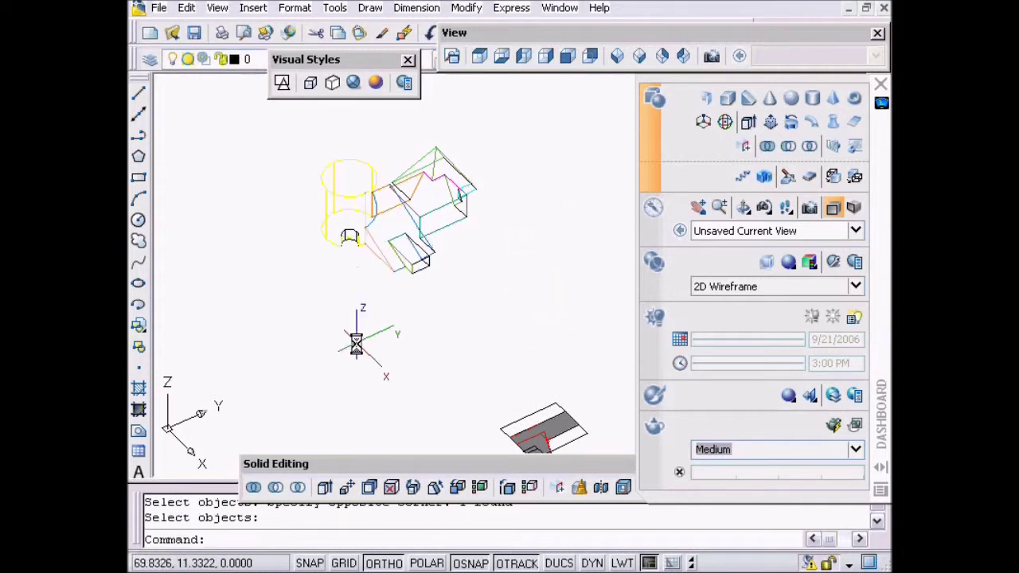
{"action": "scroll", "coordinate": [435, 268], "scroll_direction": "up", "scroll_amount": 3}
{"action": "scroll", "coordinate": [435, 267], "scroll_direction": "down", "scroll_amount": 2}
{"action": "scroll", "coordinate": [486, 310], "scroll_direction": "up", "scroll_amount": 2}
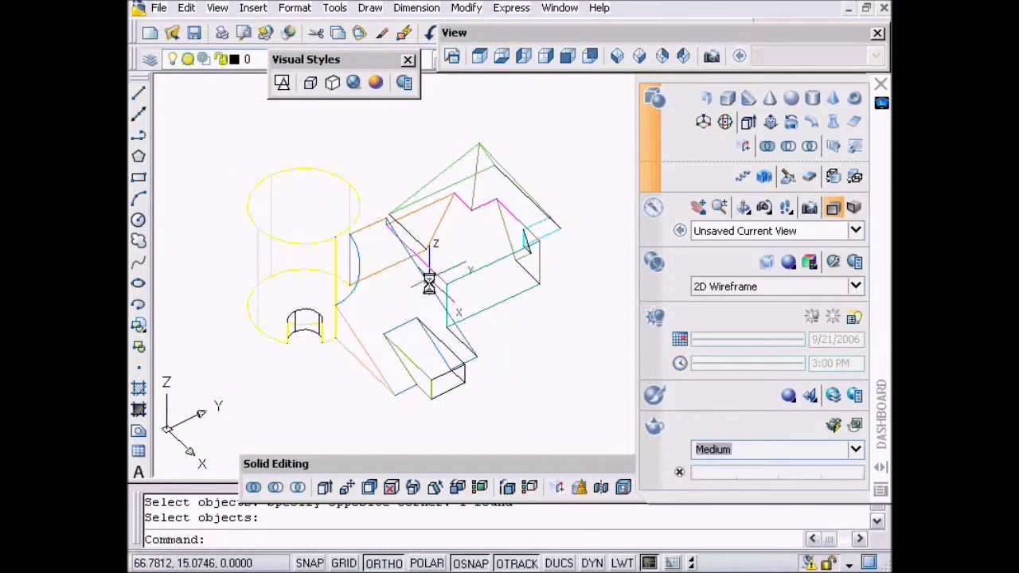
{"action": "mouse_move", "coordinate": [476, 380]}
{"action": "middle_mouse_down", "text": "shift"}
{"action": "mouse_move", "coordinate": [457, 337]}
{"action": "mouse_move", "coordinate": [445, 364]}
{"action": "mouse_move", "coordinate": [440, 356]}
{"action": "mouse_move", "coordinate": [530, 363]}
{"action": "mouse_move", "coordinate": [530, 376]}
{"action": "middle_mouse_up", "text": "shift"}
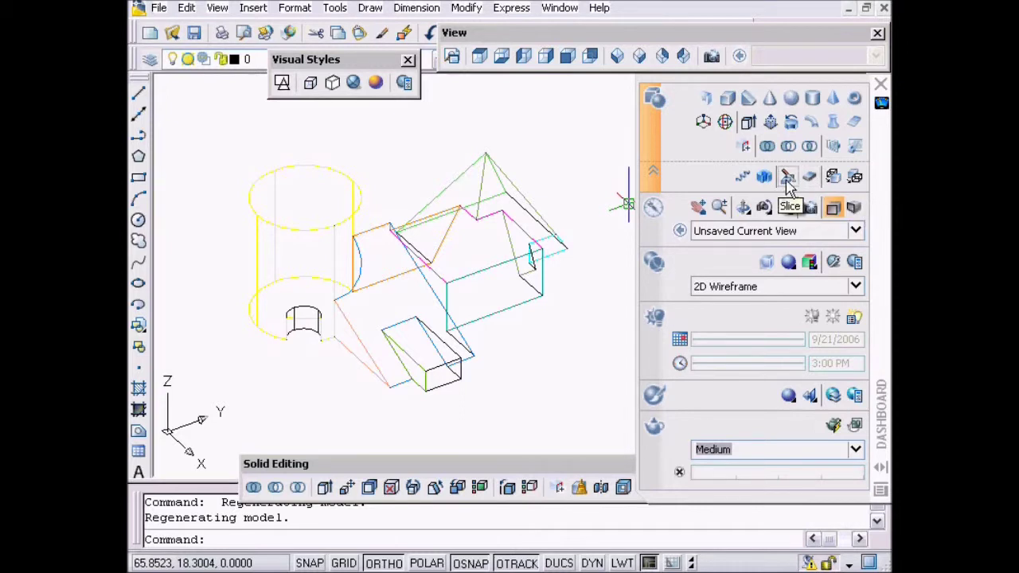
Step: Start the Section Plane command and read its help on draw section, orthographic options and procedures for creating section objects
{"action": "left_click", "coordinate": [833, 151]}
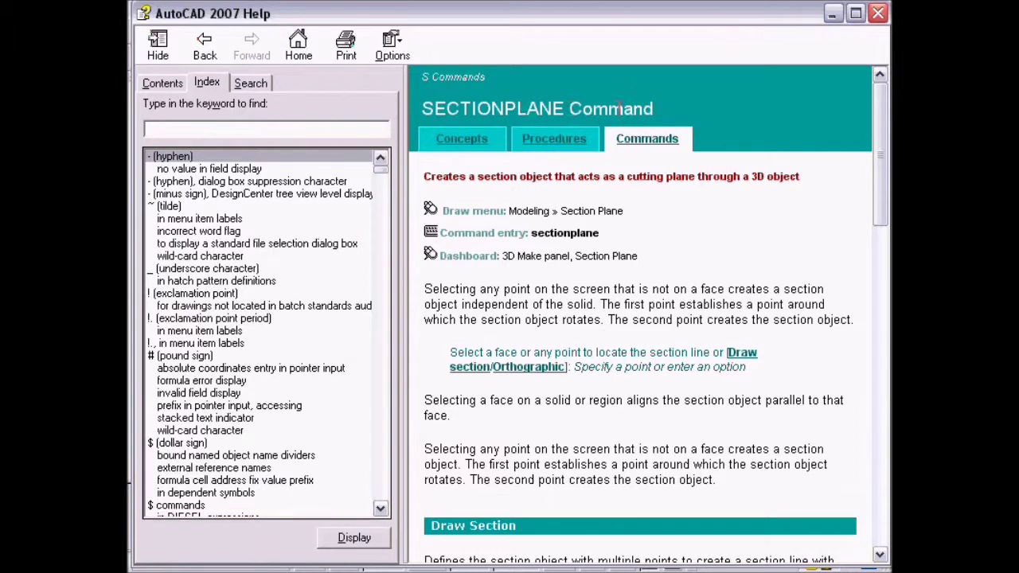
{"action": "left_click_drag", "start_coordinate": [883, 140], "coordinate": [866, 233]}
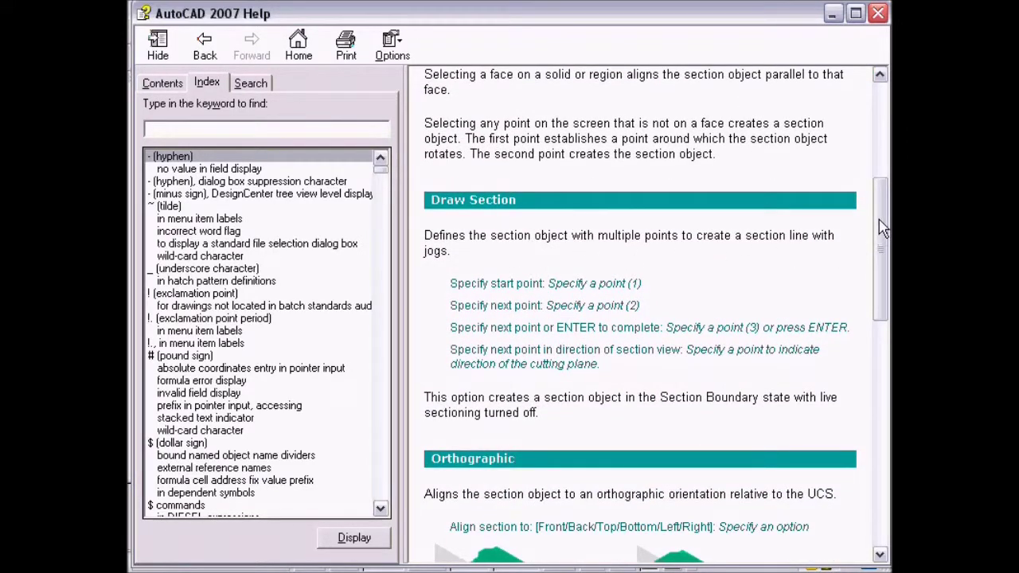
{"action": "left_click_drag", "start_coordinate": [883, 227], "coordinate": [854, 463]}
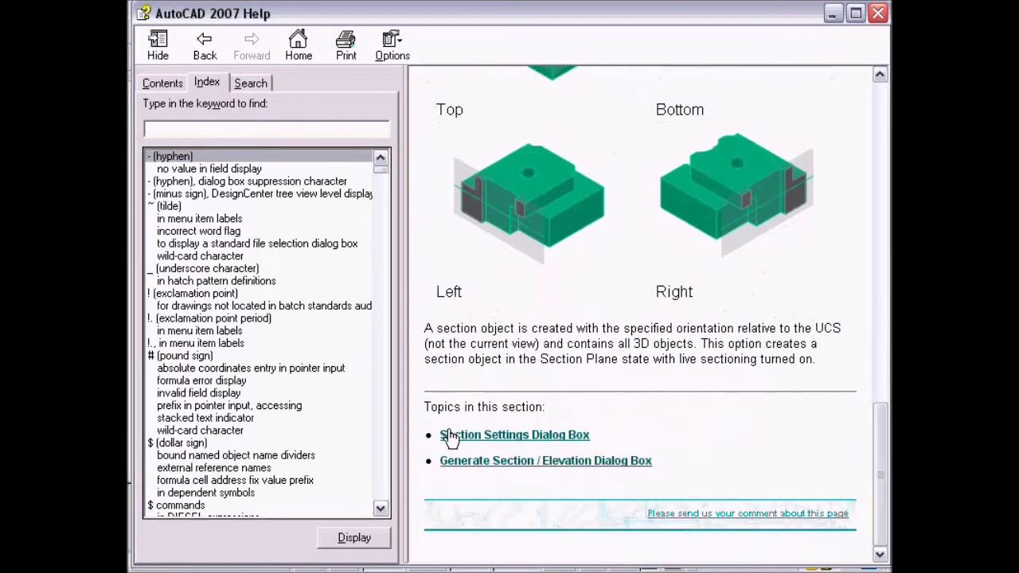
{"action": "left_click", "coordinate": [581, 438]}
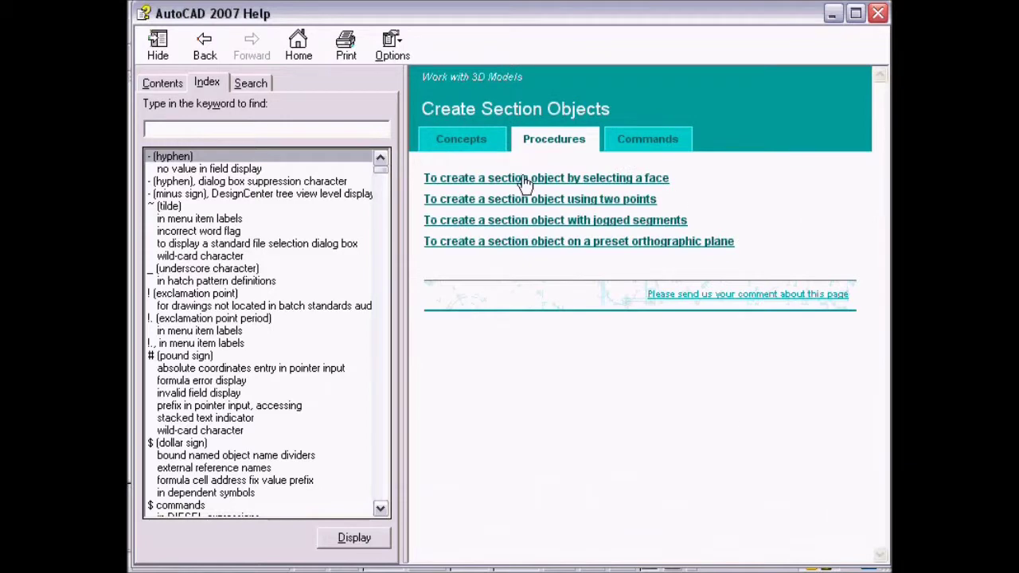
{"action": "left_click", "coordinate": [833, 14]}
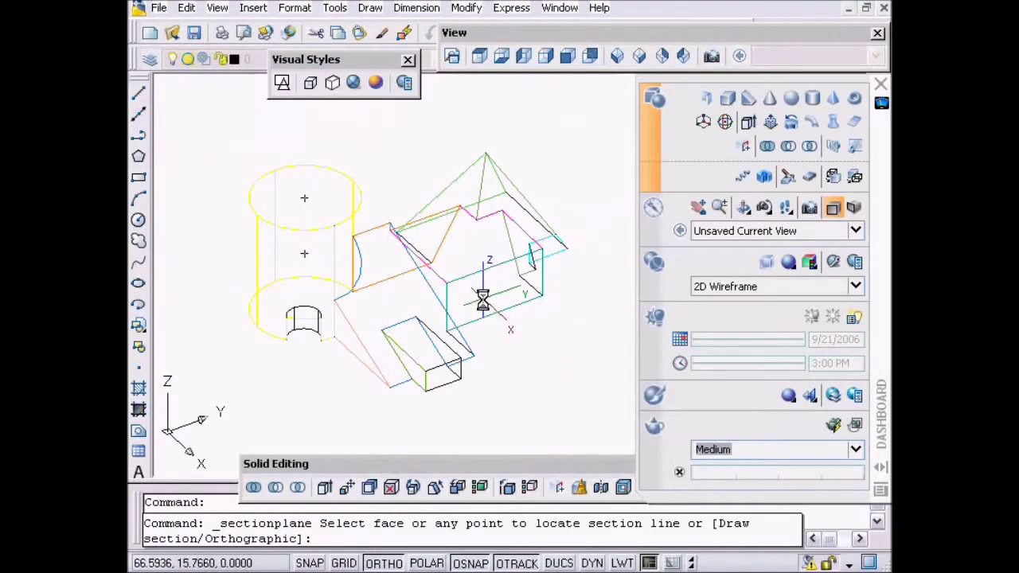
{"action": "scroll", "coordinate": [460, 319], "scroll_direction": "up", "scroll_amount": 2}
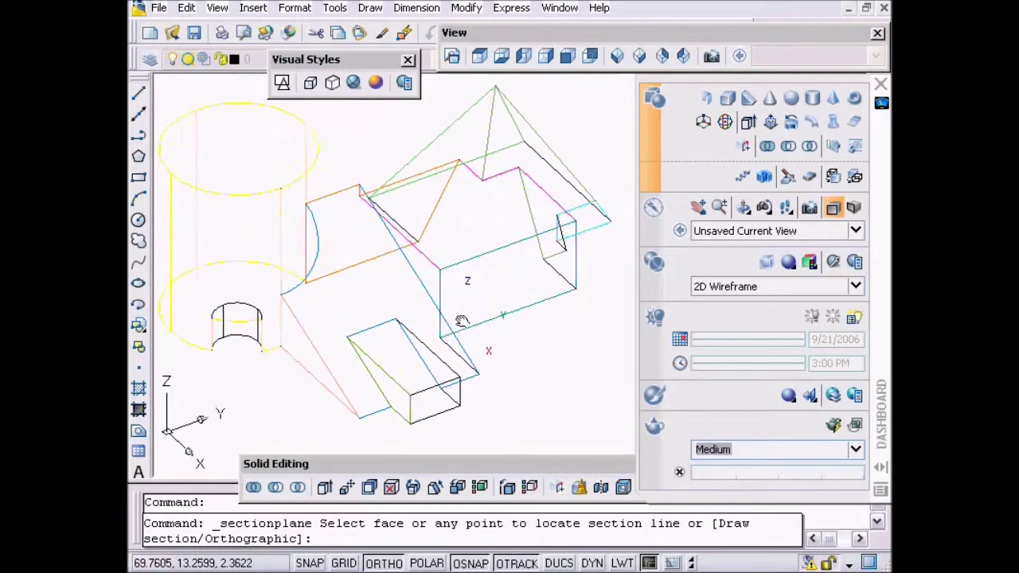
{"action": "middle_click_drag", "start_coordinate": [460, 318], "coordinate": [495, 320]}
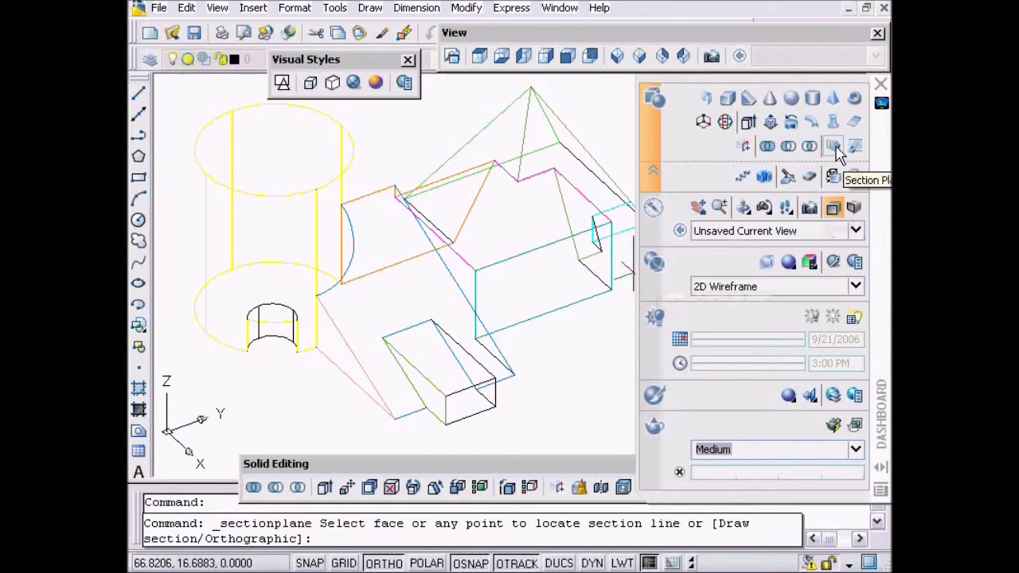
Step: Turn on Dynamic UCS and create a section plane on the rear sloping face of the pyramid roof
{"action": "scroll", "coordinate": [420, 305], "scroll_direction": "down", "scroll_amount": 2}
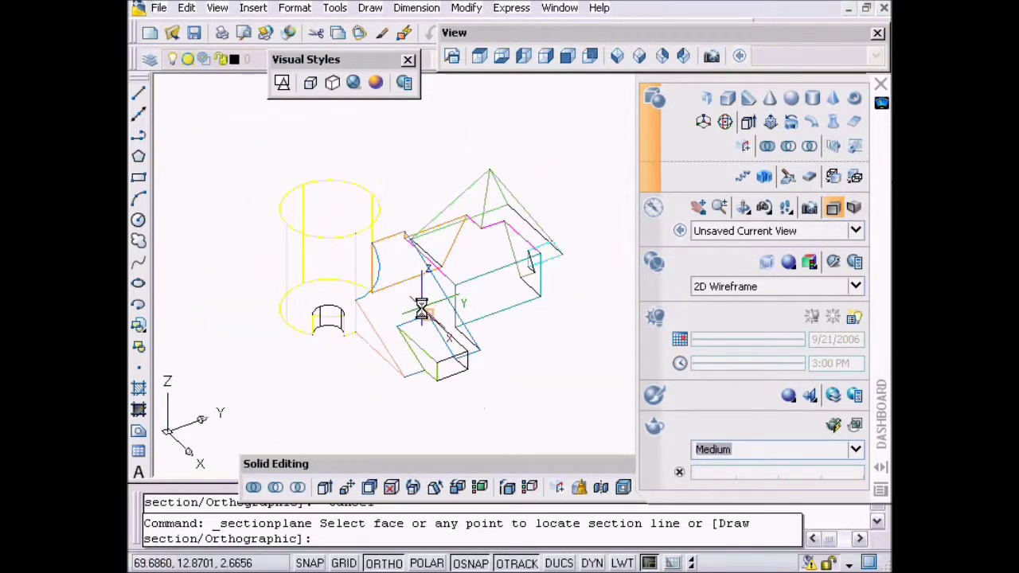
{"action": "left_click", "coordinate": [568, 563]}
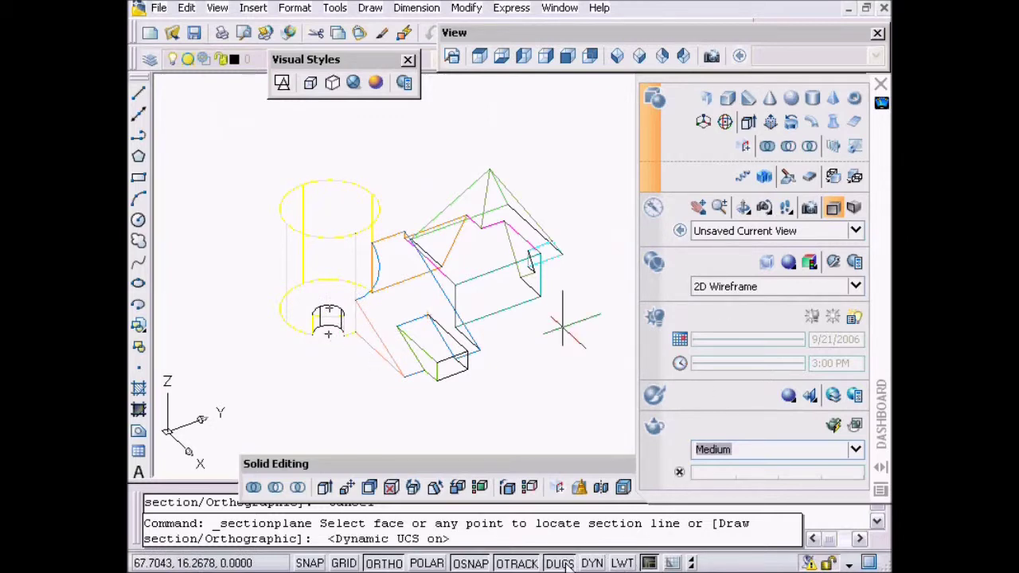
{"action": "scroll", "coordinate": [399, 311], "scroll_direction": "up", "scroll_amount": 3}
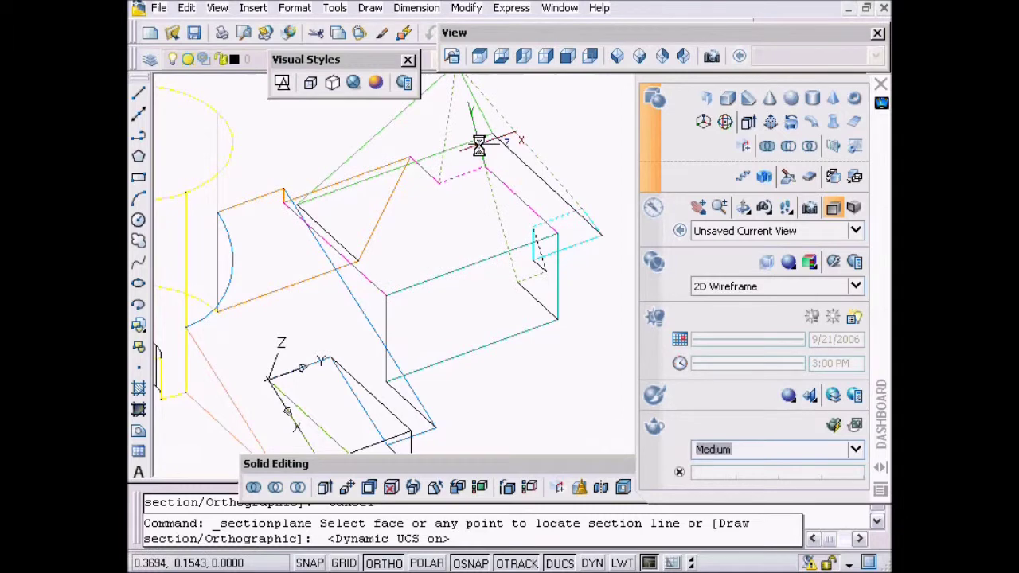
{"action": "left_click", "coordinate": [479, 145]}
{"action": "scroll", "coordinate": [487, 370], "scroll_direction": "down", "scroll_amount": 2}
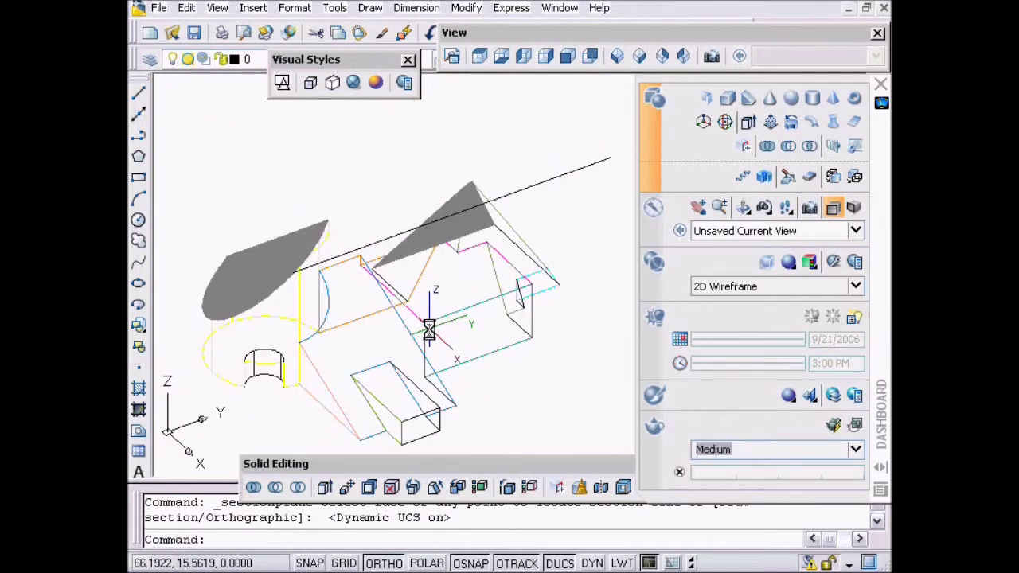
Step: Start generating a section from the new section plane, choose 3D Section and show all source and destination options
{"action": "middle_click_drag", "start_coordinate": [398, 337], "coordinate": [412, 152], "text": "shift"}
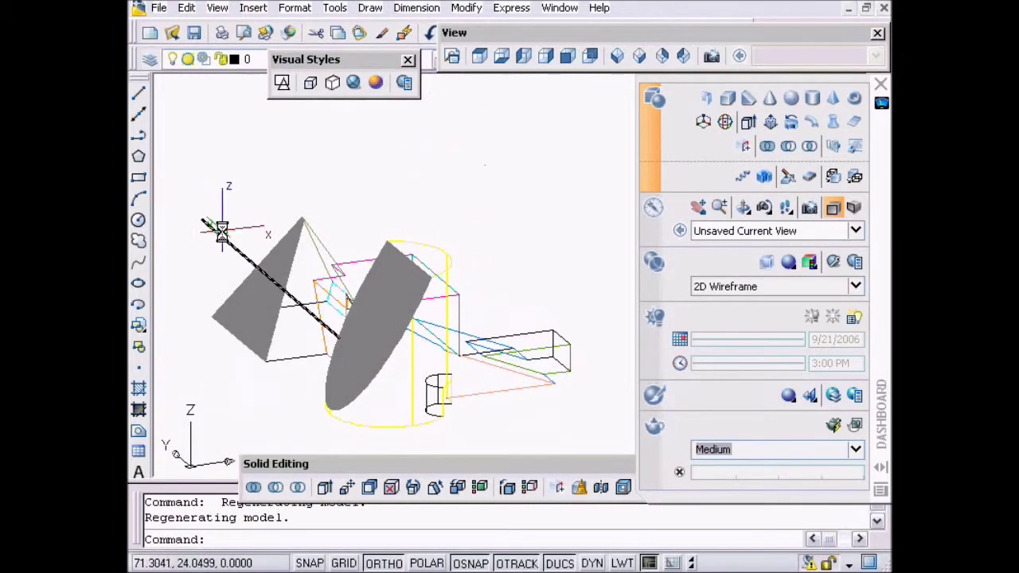
{"action": "middle_click_drag", "start_coordinate": [305, 326], "coordinate": [342, 263]}
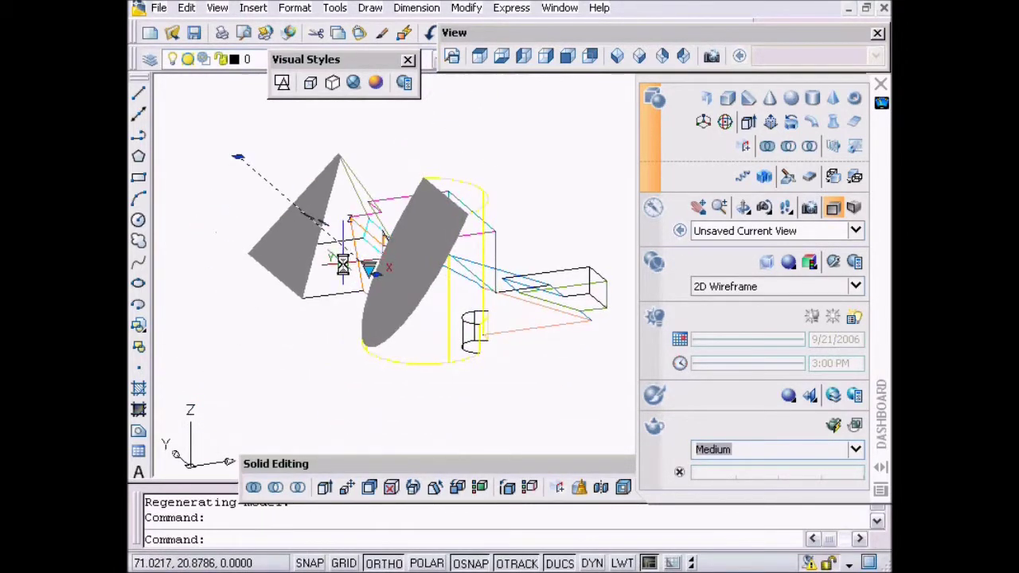
{"action": "scroll", "coordinate": [378, 318], "scroll_direction": "up", "scroll_amount": 3}
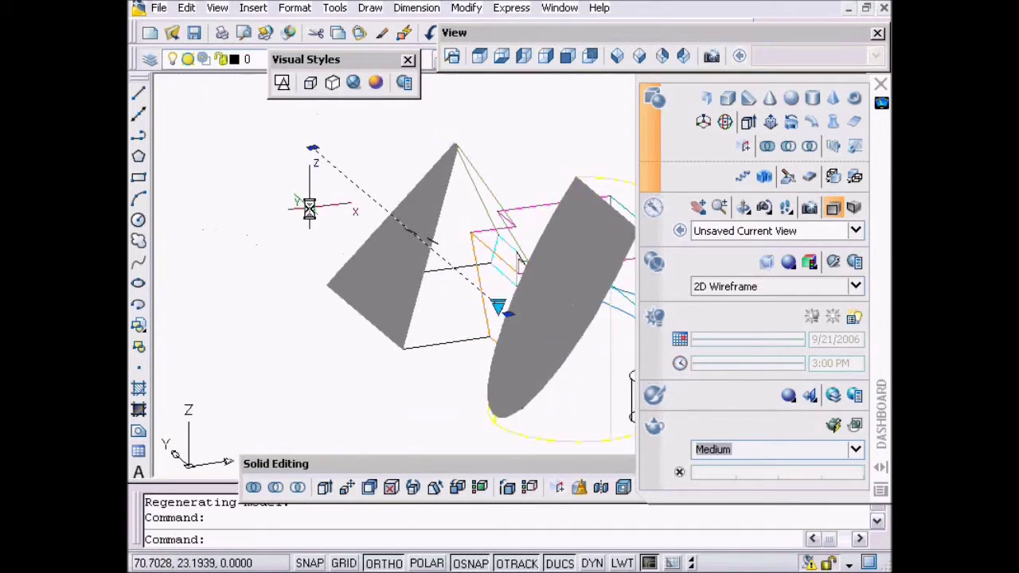
{"action": "right_click", "coordinate": [309, 209]}
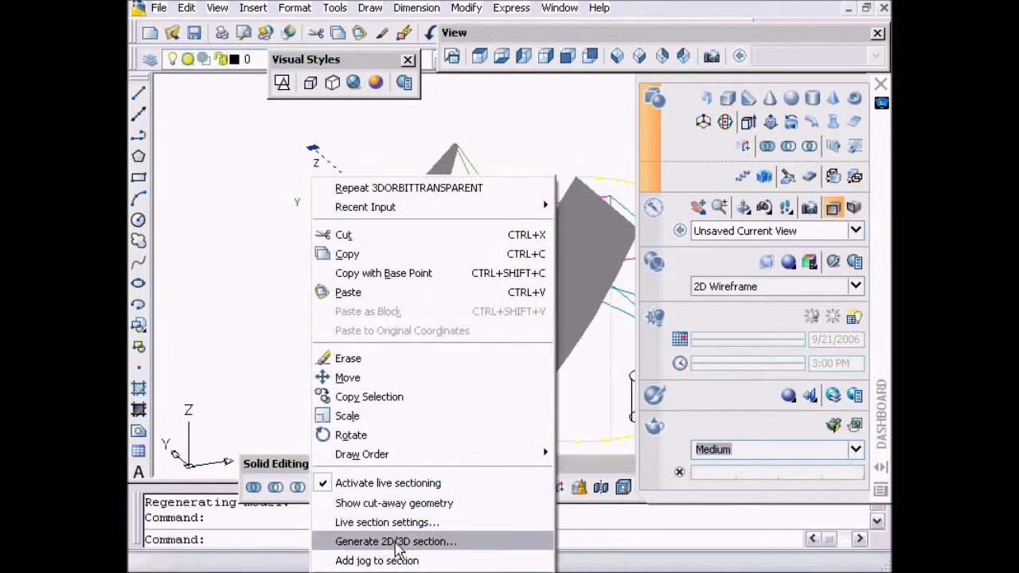
{"action": "left_click", "coordinate": [445, 543]}
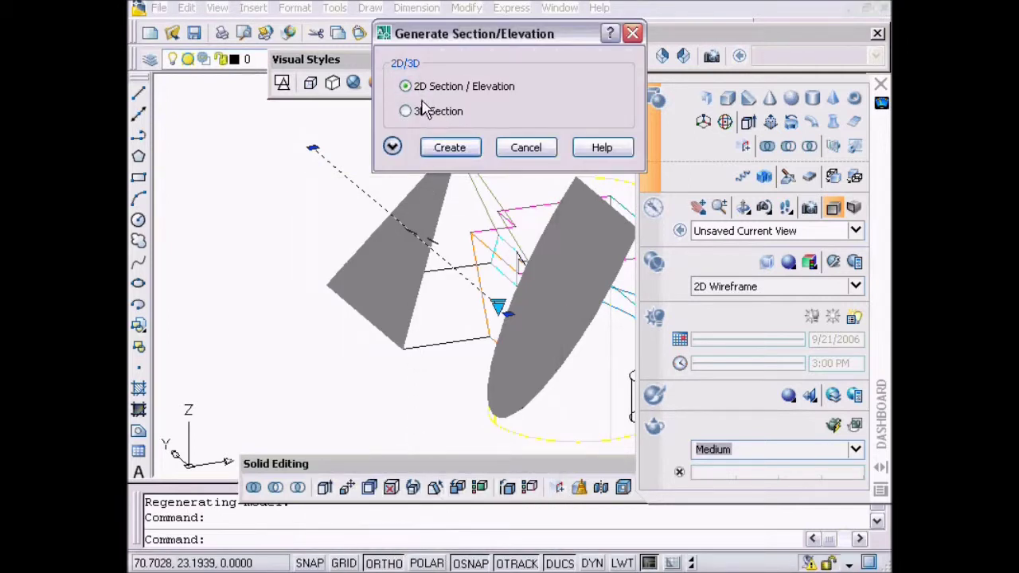
{"action": "left_click", "coordinate": [392, 147]}
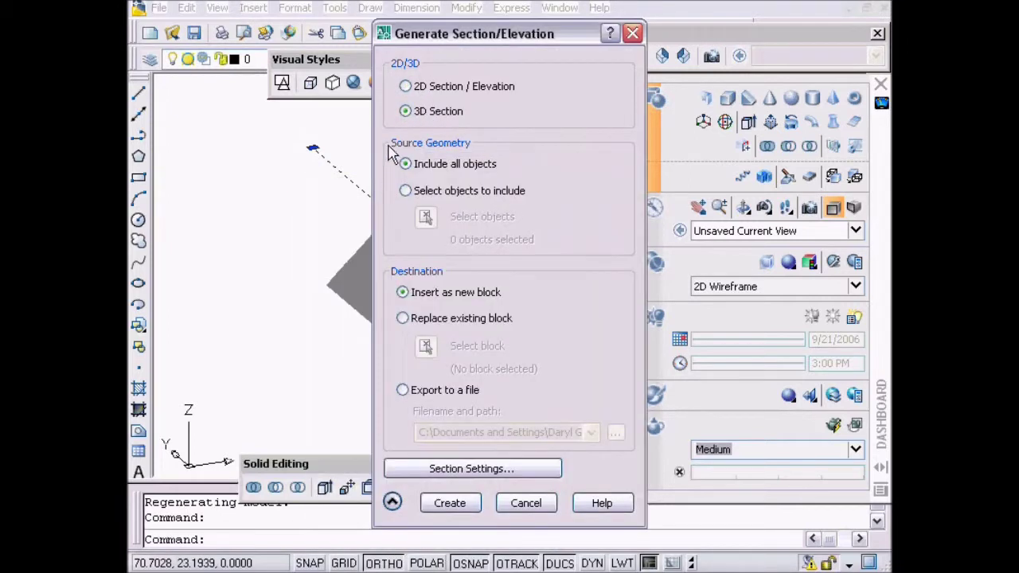
{"action": "left_click", "coordinate": [392, 501]}
{"action": "left_click", "coordinate": [391, 148]}
Step: Try the option to replace an existing block, and set the section's destination to export to the file new block.dwg
{"action": "left_click", "coordinate": [403, 318]}
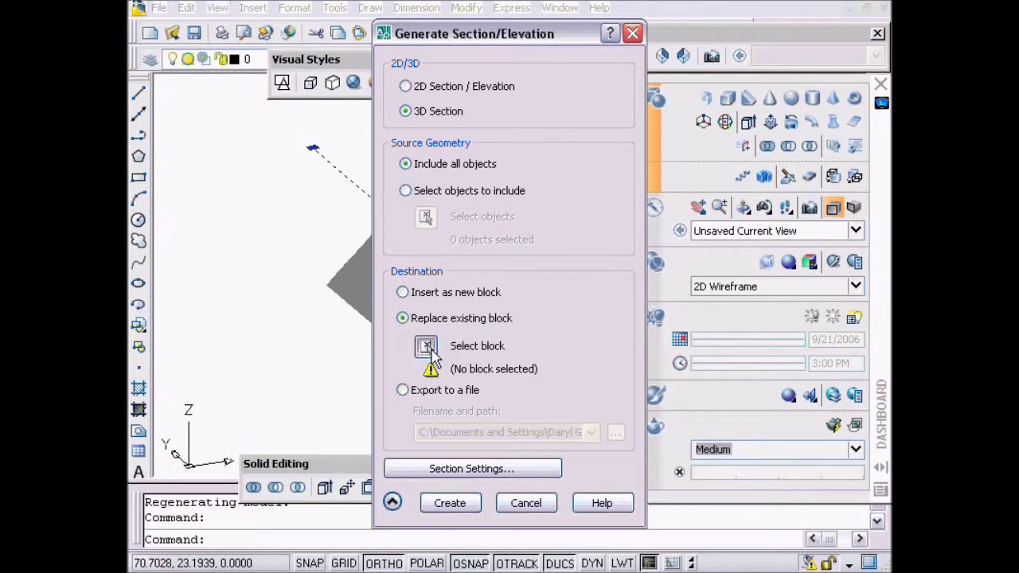
{"action": "left_click", "coordinate": [427, 347]}
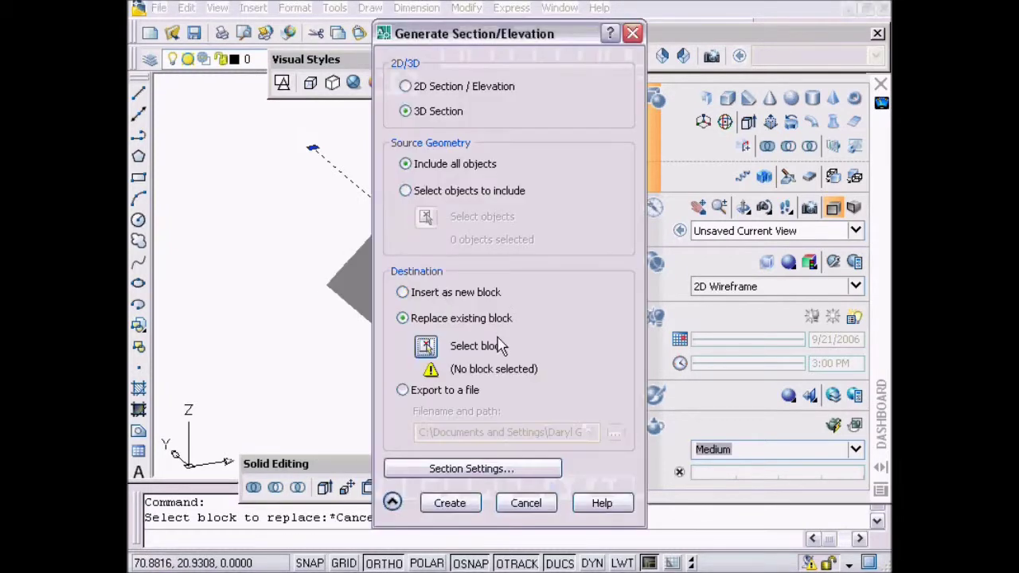
{"action": "left_click", "coordinate": [417, 395]}
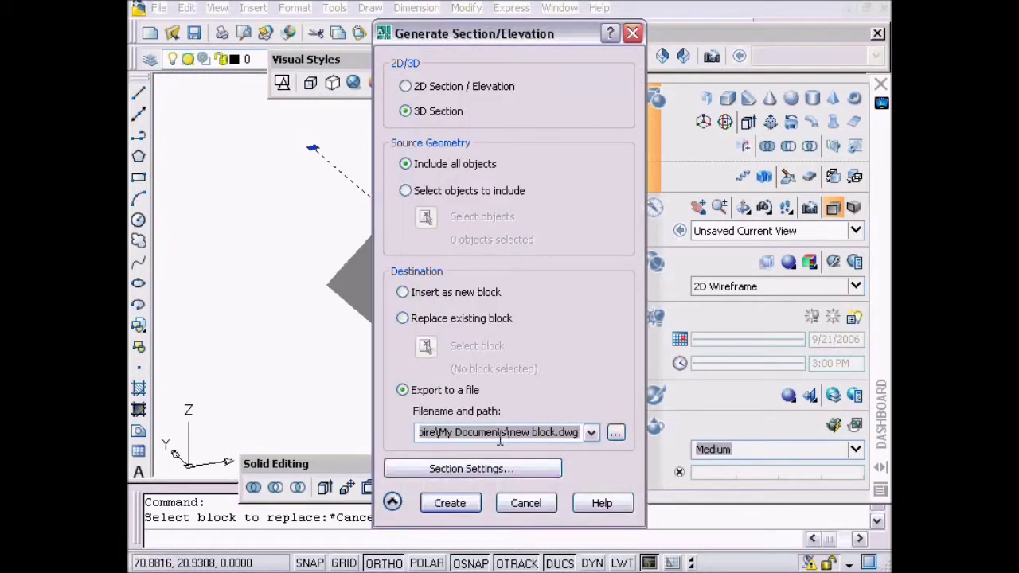
{"action": "left_click", "coordinate": [615, 433]}
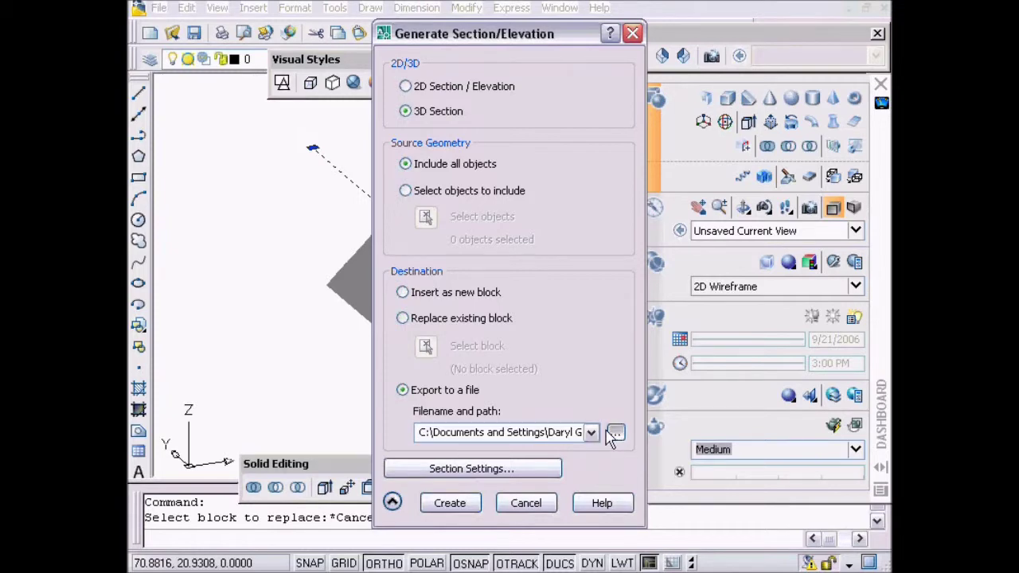
{"action": "key", "text": "Return"}
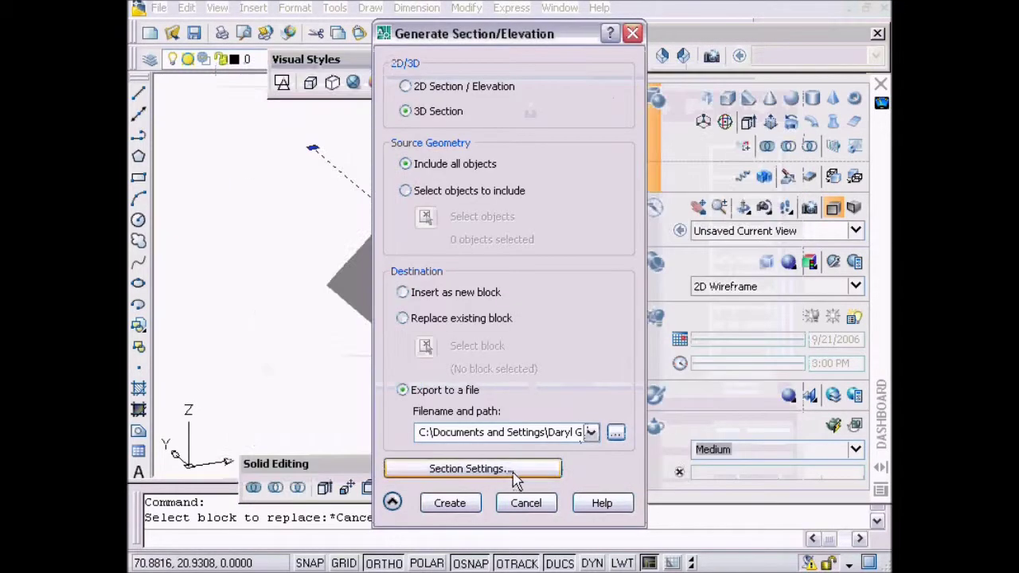
Step: Review the 3D block and live section settings, and create the 3D section file, overwriting the existing new block.dwg
{"action": "left_click", "coordinate": [515, 476]}
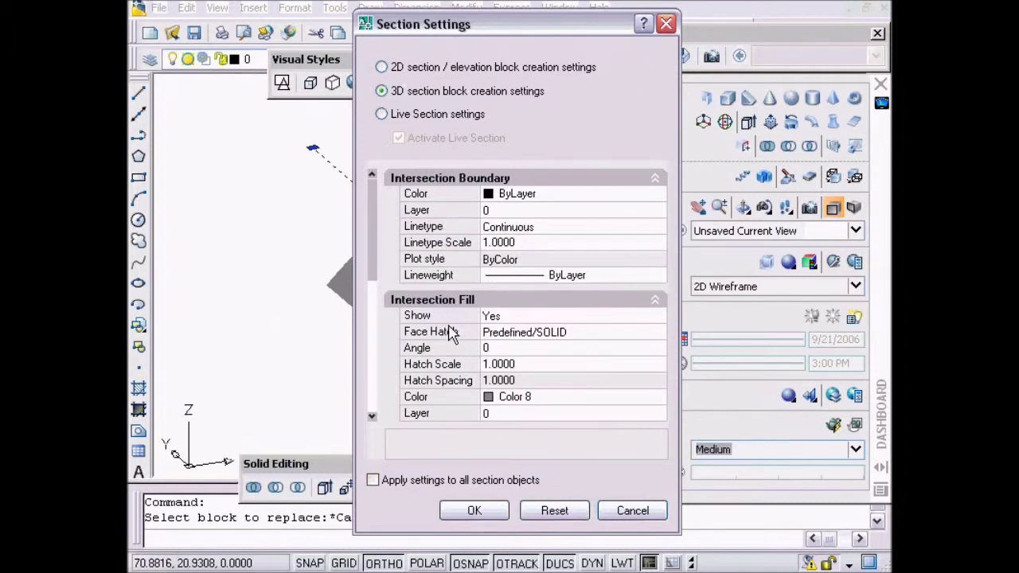
{"action": "mouse_move", "coordinate": [377, 244]}
{"action": "left_mouse_down"}
{"action": "mouse_move", "coordinate": [382, 423]}
{"action": "mouse_move", "coordinate": [382, 227]}
{"action": "left_mouse_up"}
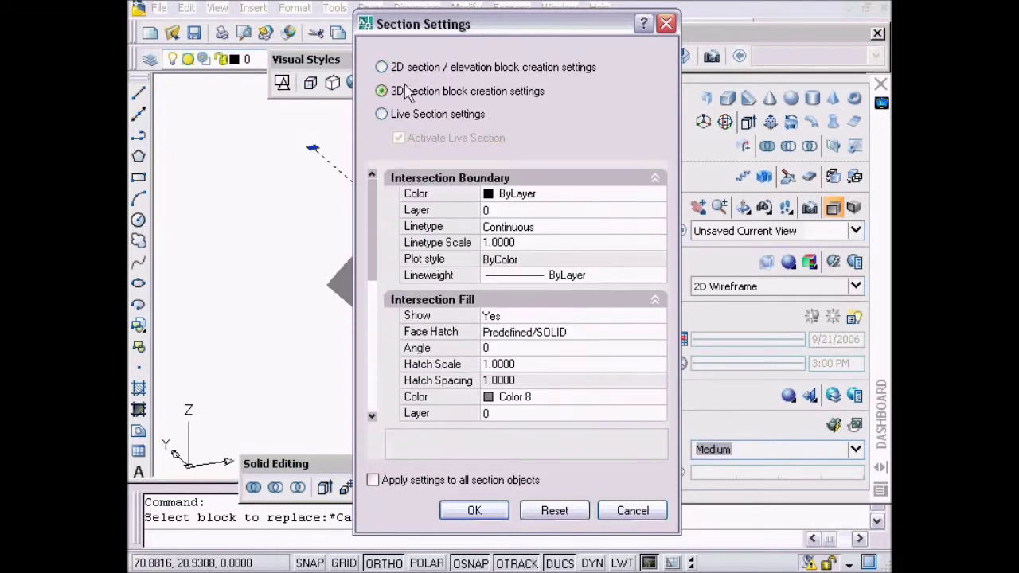
{"action": "left_click", "coordinate": [382, 115]}
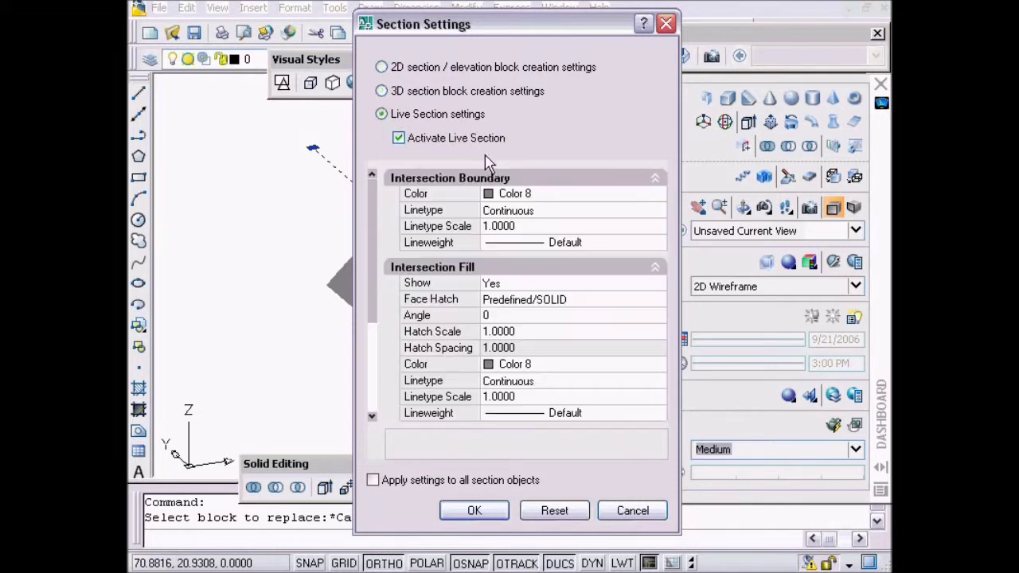
{"action": "left_click_drag", "start_coordinate": [376, 227], "coordinate": [382, 191]}
{"action": "left_click", "coordinate": [654, 513]}
{"action": "left_click", "coordinate": [454, 503]}
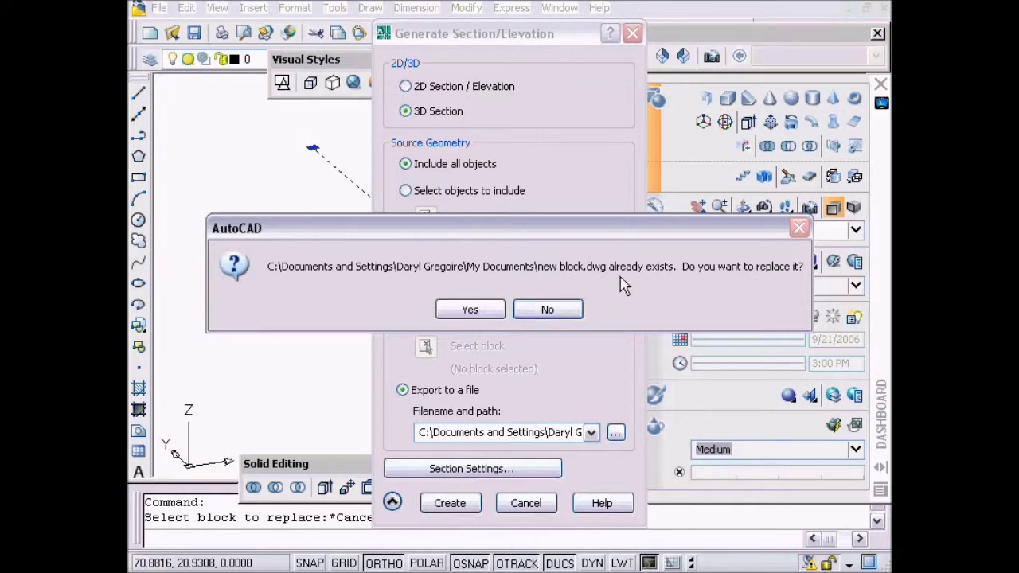
{"action": "left_click", "coordinate": [478, 310]}
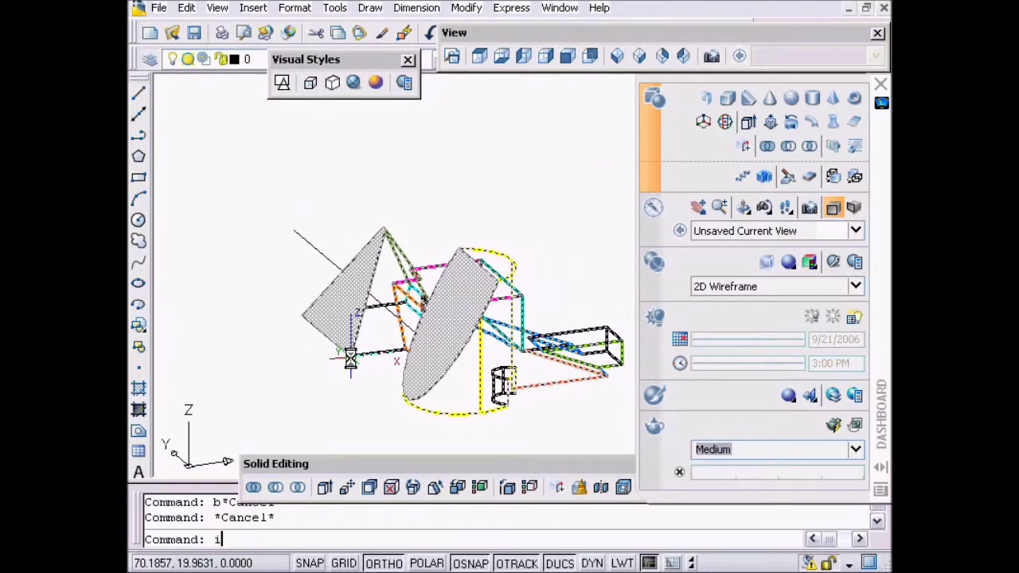
Step: Preview the blocks A$C232B0AD0 and A$C2E302579 offered by the Insert command
{"action": "key", "text": "Return"}
{"action": "left_click", "coordinate": [501, 175]}
{"action": "left_click", "coordinate": [404, 200]}
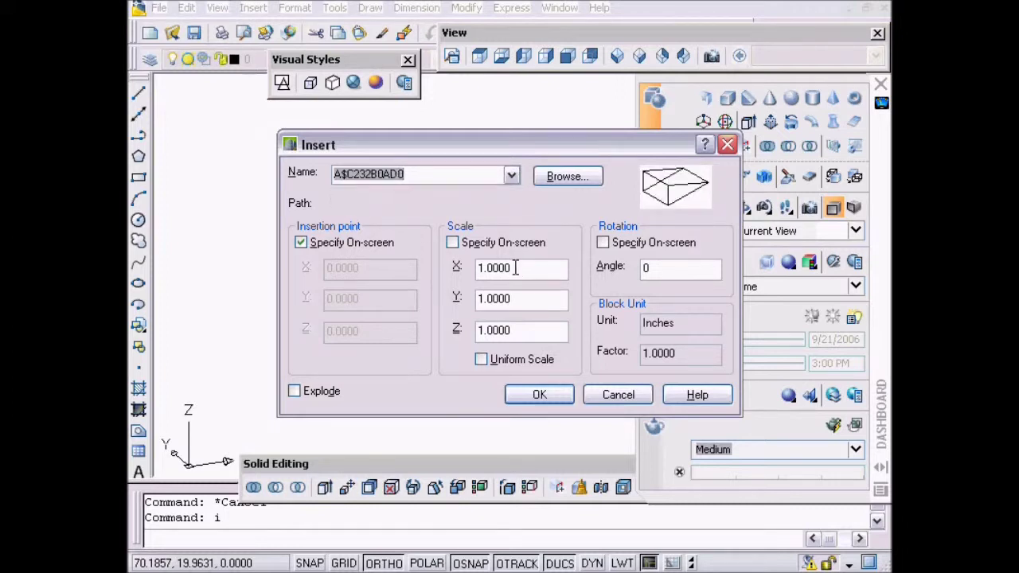
{"action": "left_click", "coordinate": [511, 176]}
{"action": "left_click", "coordinate": [382, 203]}
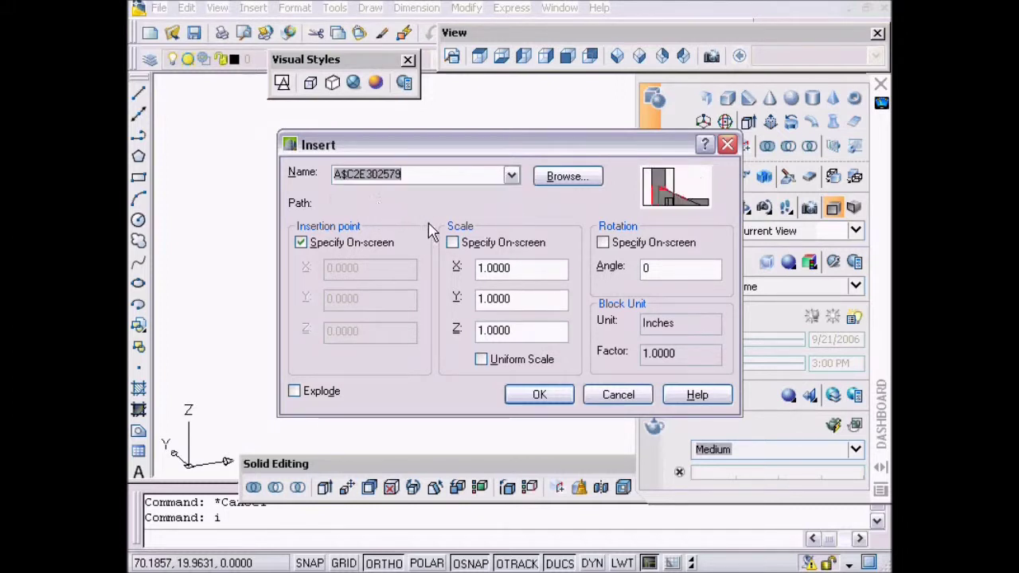
{"action": "left_click", "coordinate": [539, 394]}
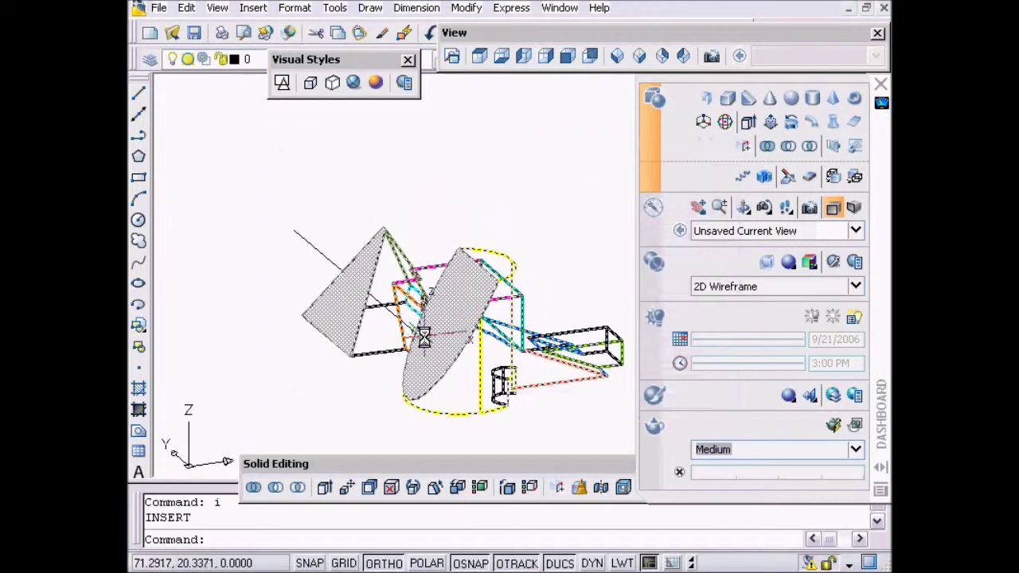
{"action": "key", "text": "Escape"}
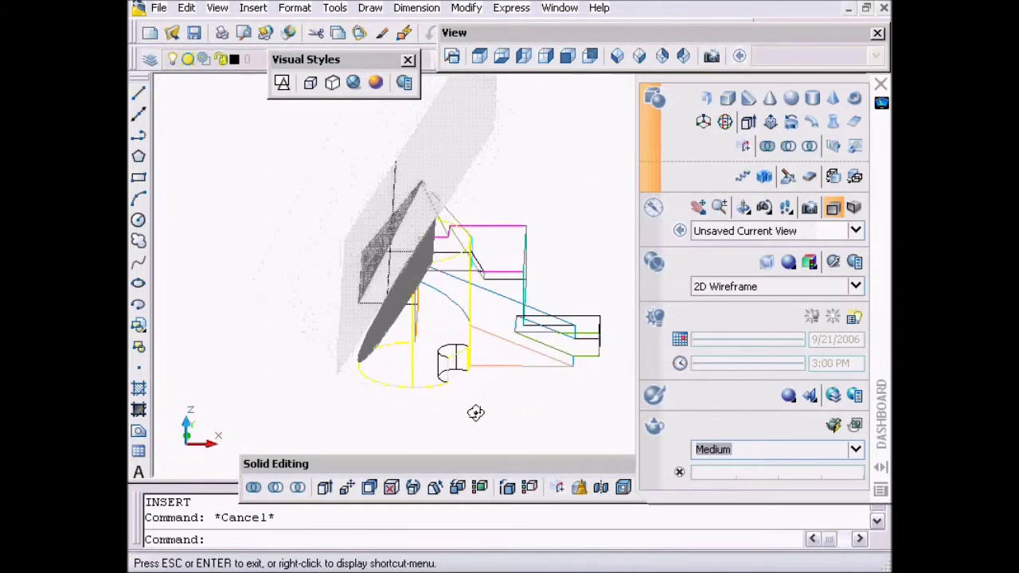
Step: Select the section plane on the pyramid roof and move it a short distance with its grip
{"action": "left_click", "coordinate": [387, 166]}
{"action": "scroll", "coordinate": [391, 292], "scroll_direction": "up", "scroll_amount": 6}
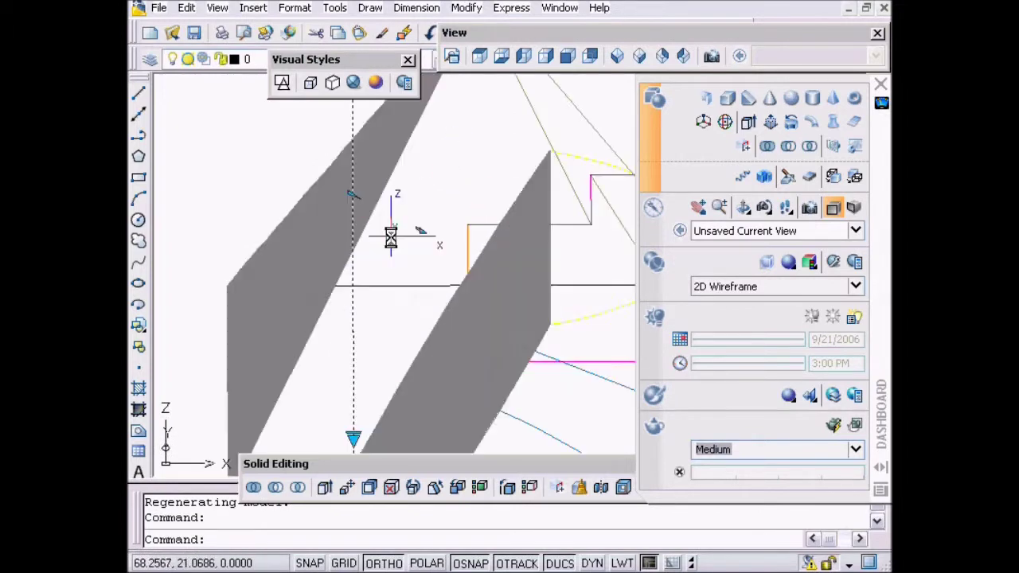
{"action": "scroll", "coordinate": [418, 225], "scroll_direction": "down", "scroll_amount": 3}
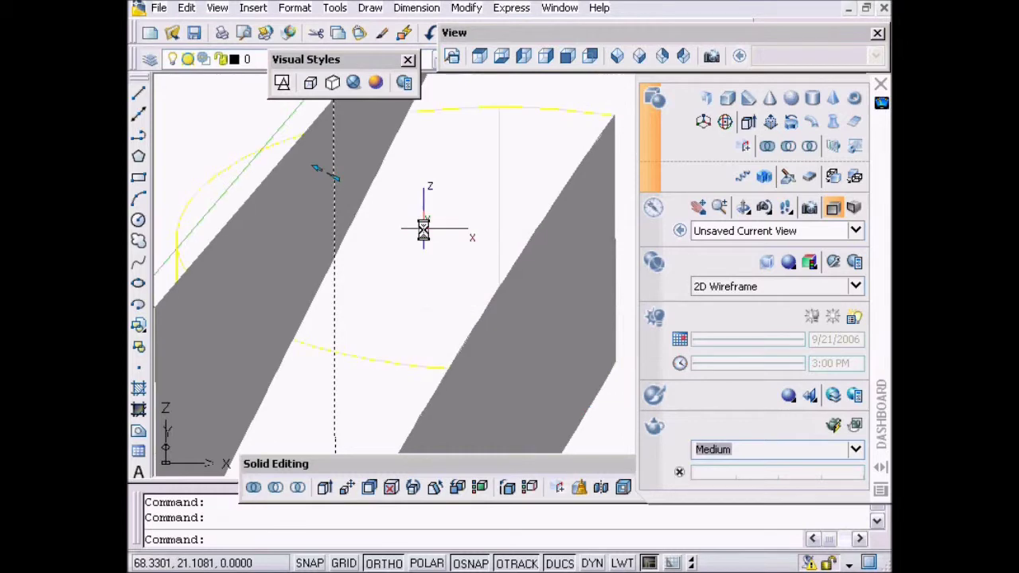
{"action": "scroll", "coordinate": [350, 268], "scroll_direction": "down", "scroll_amount": 2}
{"action": "scroll", "coordinate": [356, 263], "scroll_direction": "up", "scroll_amount": 5}
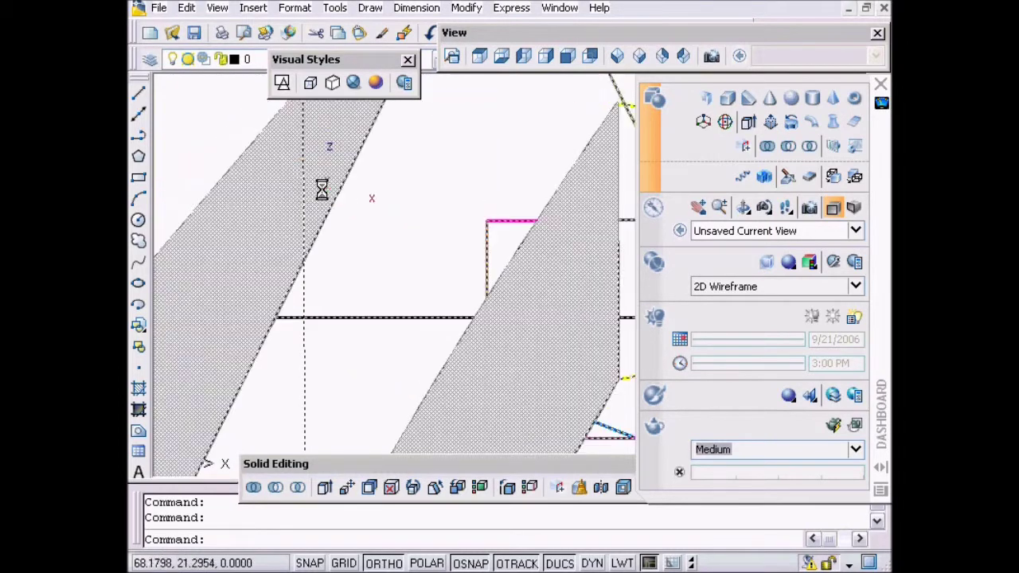
{"action": "left_click", "coordinate": [302, 165]}
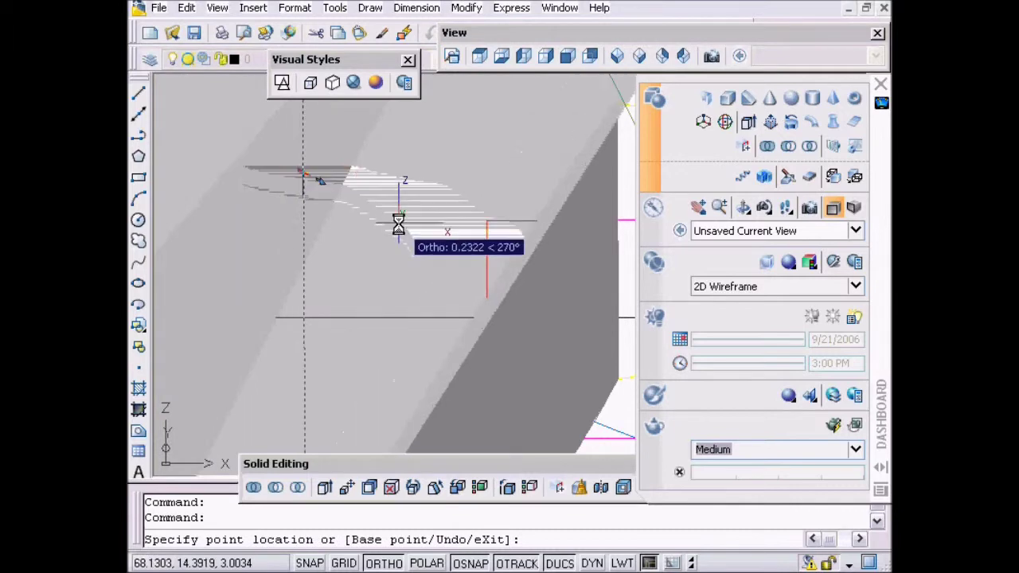
{"action": "left_click", "coordinate": [407, 214]}
{"action": "scroll", "coordinate": [350, 276], "scroll_direction": "down", "scroll_amount": 5}
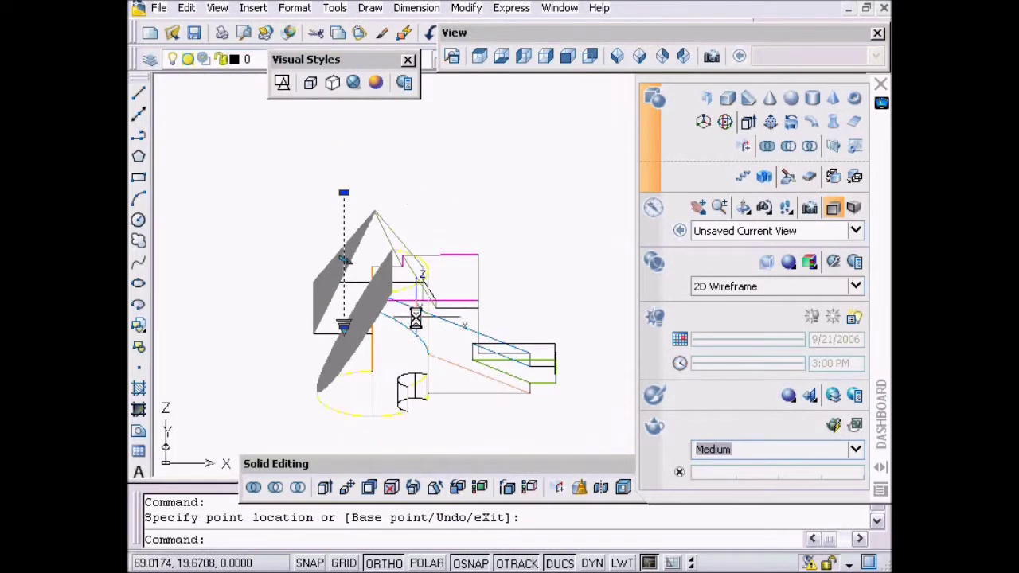
Step: In the top view, move the section plane across the building so that it cuts between the pyramid roof and the outer box
{"action": "left_click", "coordinate": [490, 54]}
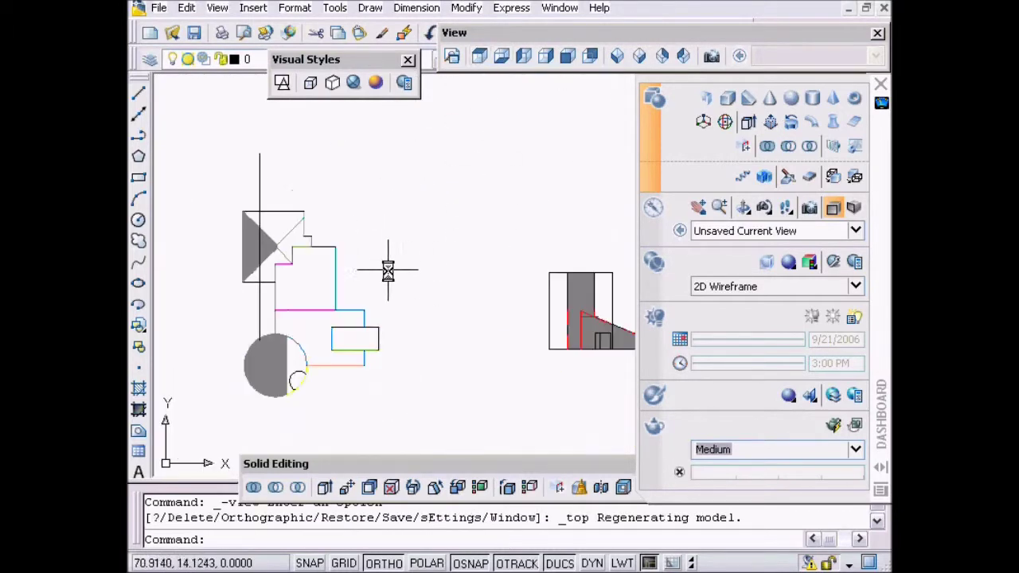
{"action": "left_click", "coordinate": [312, 142]}
{"action": "left_click", "coordinate": [326, 224]}
{"action": "left_click", "coordinate": [362, 239]}
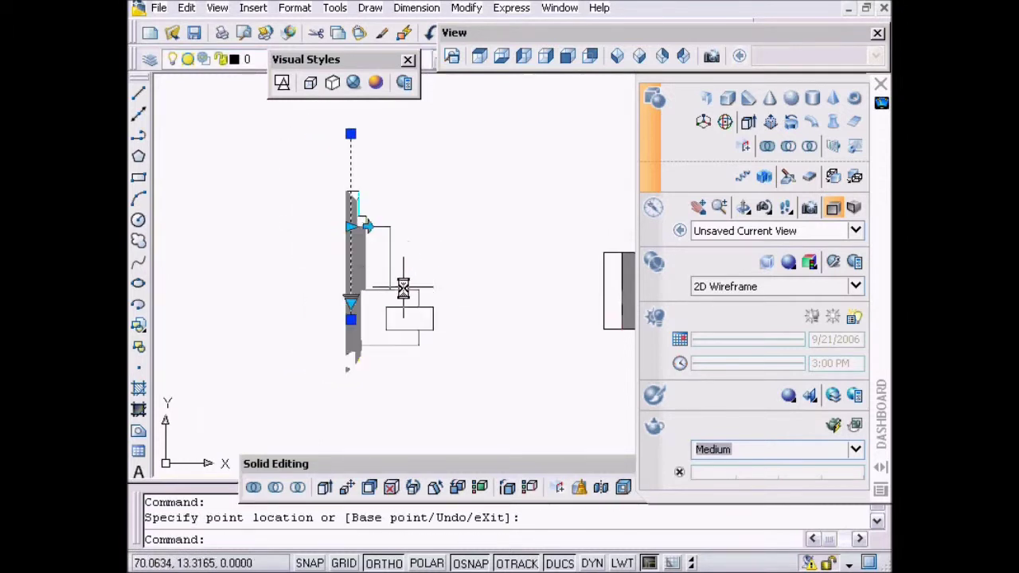
Step: Stretch the lower end of the section line past the cylinder's lower edge
{"action": "scroll", "coordinate": [365, 278], "scroll_direction": "up", "scroll_amount": 3}
{"action": "left_click", "coordinate": [336, 361]}
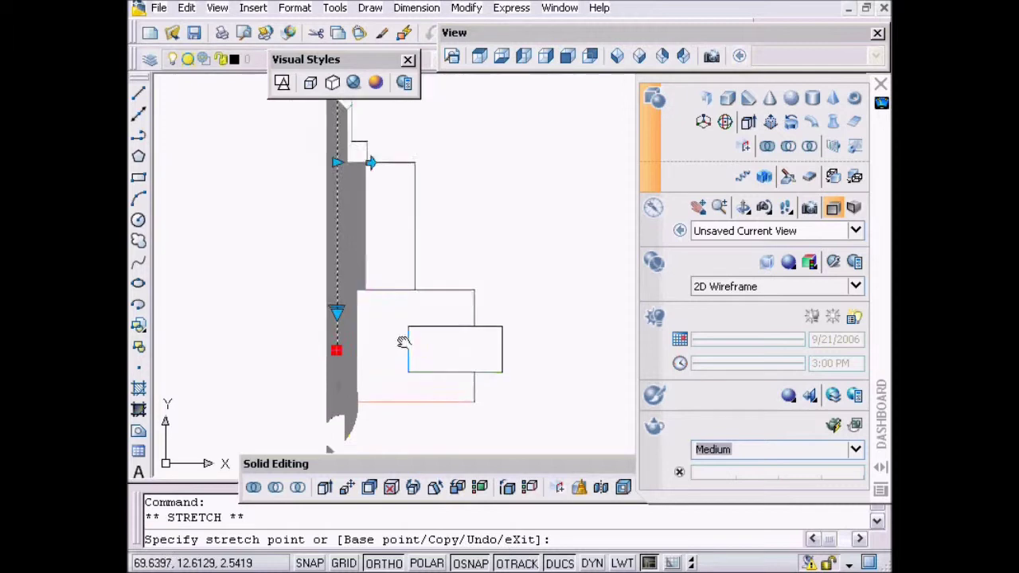
{"action": "left_click", "coordinate": [316, 427]}
{"action": "middle_click_drag", "start_coordinate": [378, 273], "coordinate": [454, 291]}
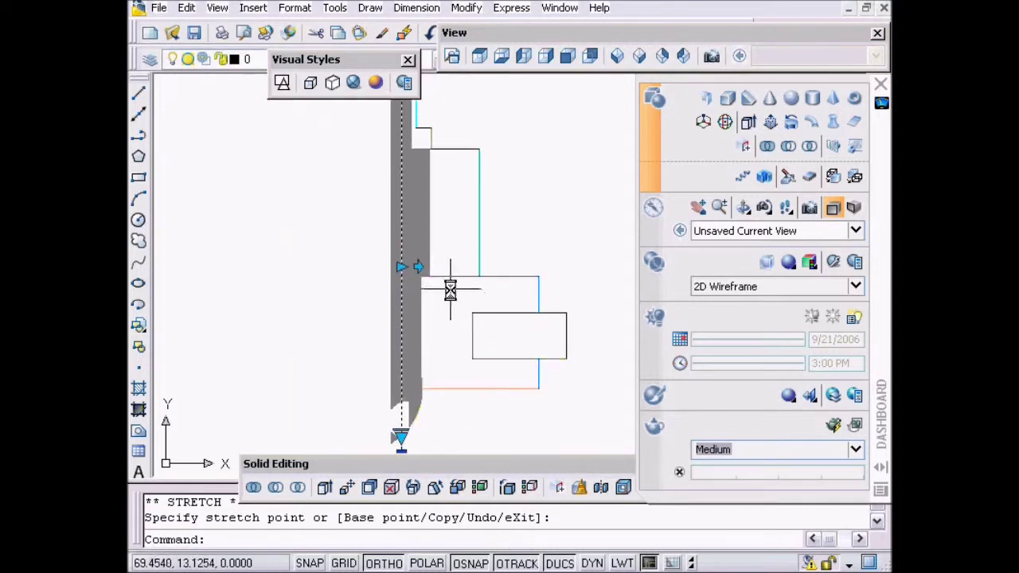
{"action": "key", "text": "Escape"}
Step: Flip the section plane's direction so the opposite side of the building is cut away
{"action": "left_click", "coordinate": [404, 436]}
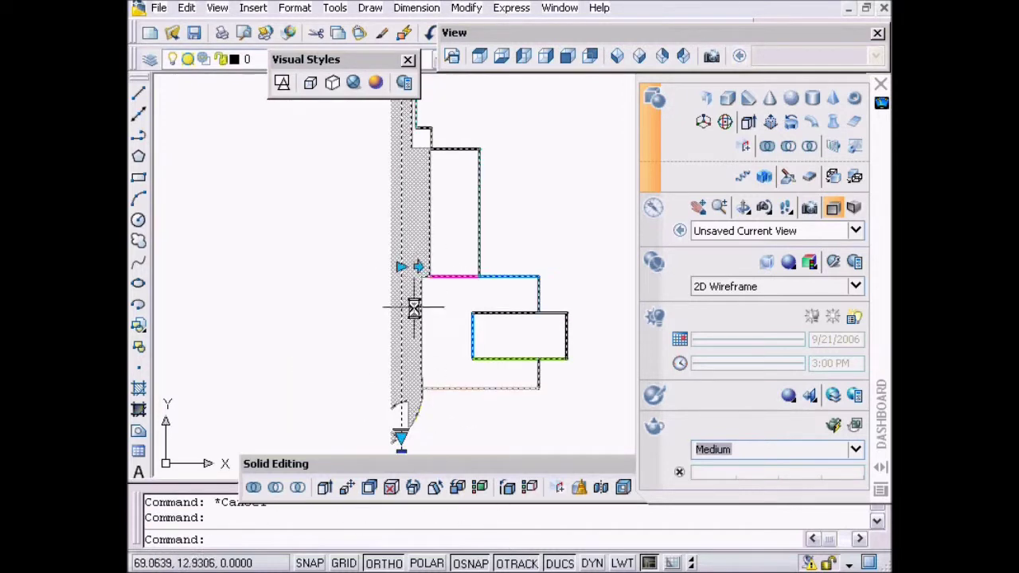
{"action": "left_click", "coordinate": [421, 265]}
{"action": "key", "text": "Escape"}
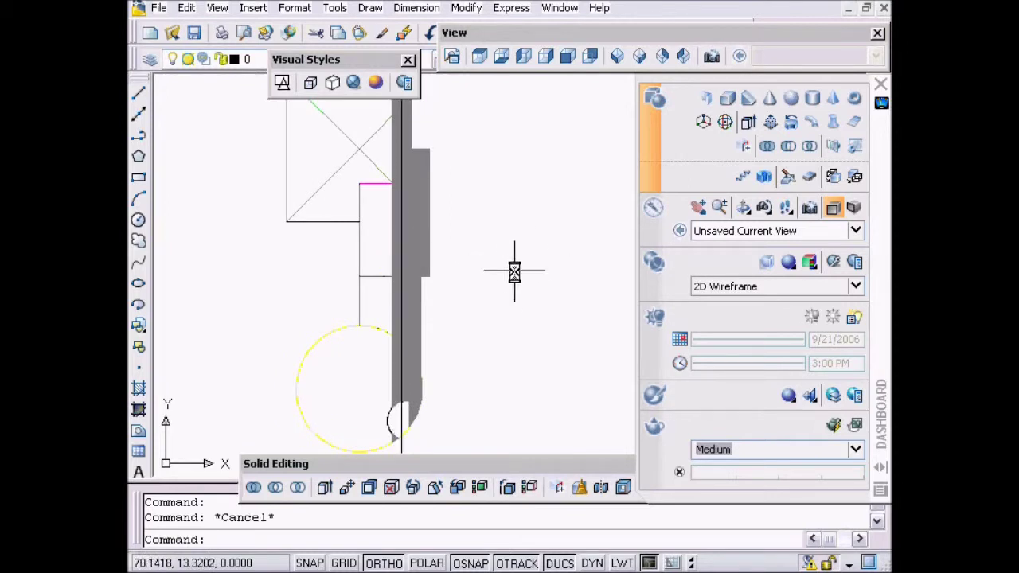
Step: Turn Dynamic UCS off and switch to the southeast isometric view of the sectioned building
{"action": "scroll", "coordinate": [505, 257], "scroll_direction": "down", "scroll_amount": 2}
{"action": "key", "text": "F6"}
{"action": "key", "text": "F6"}
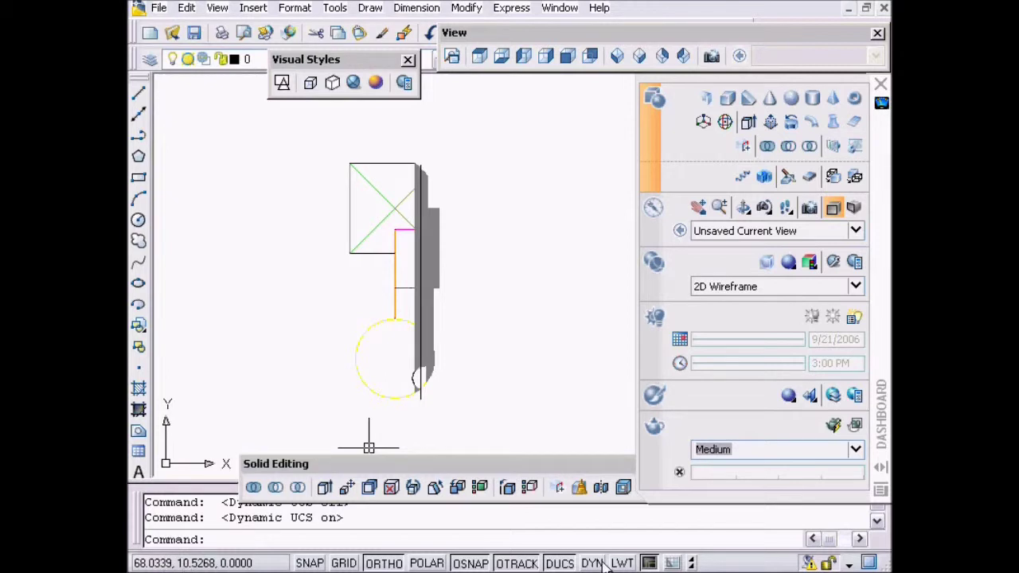
{"action": "key", "text": "F6"}
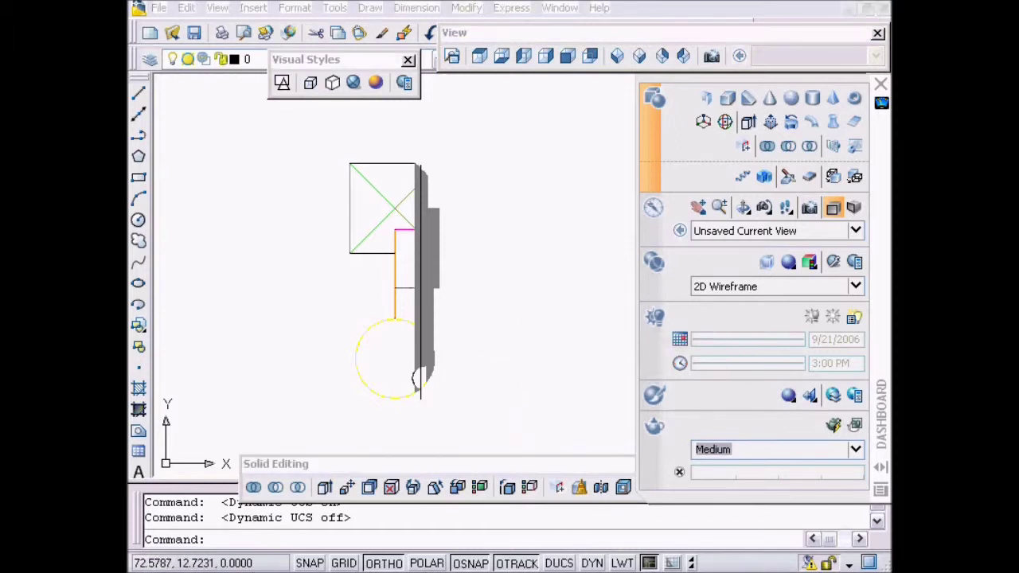
{"action": "left_click", "coordinate": [640, 56]}
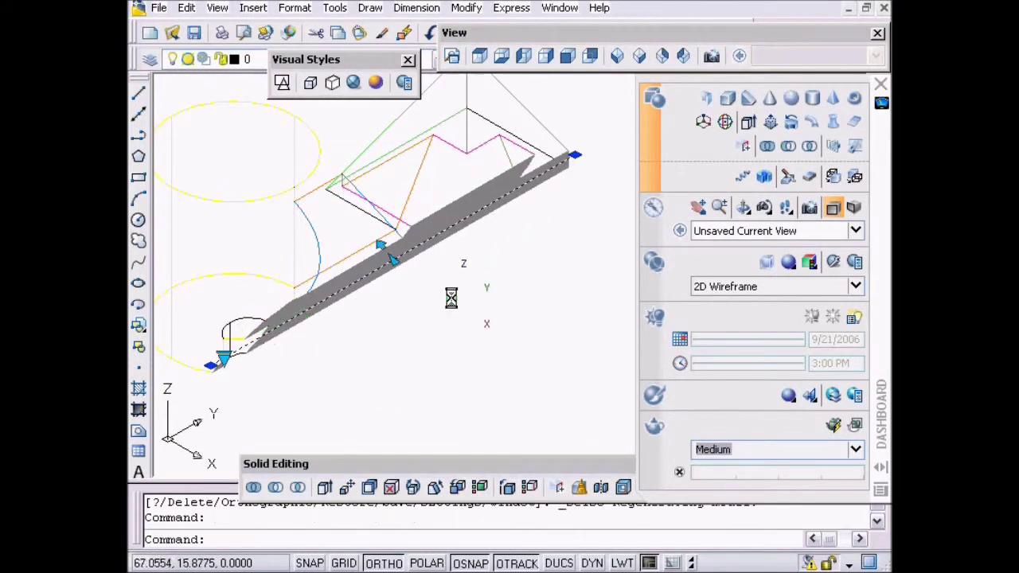
Step: Change the section object's state from Section Plane to Section Boundary
{"action": "middle_click_drag", "start_coordinate": [453, 284], "coordinate": [513, 272]}
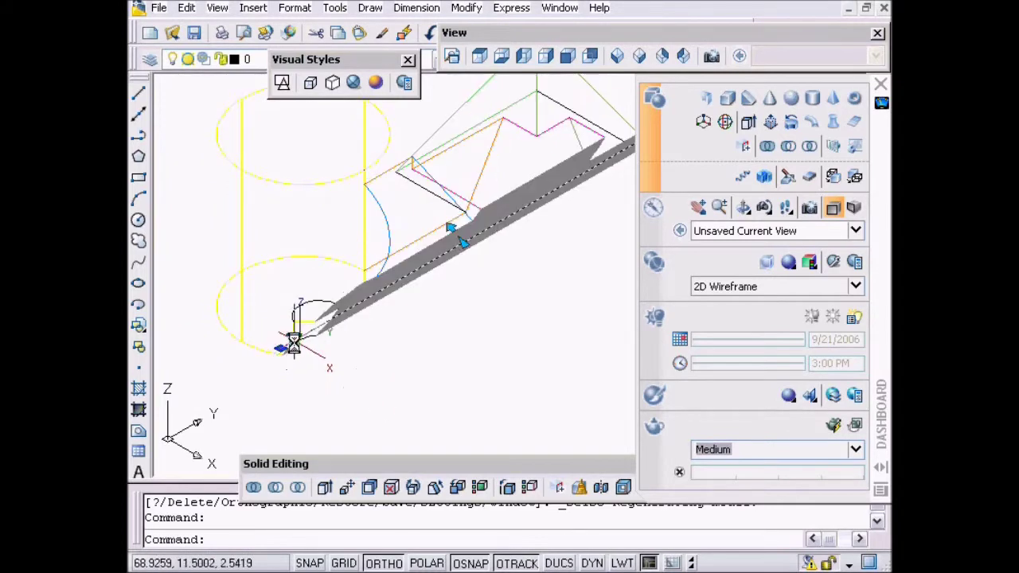
{"action": "left_click", "coordinate": [294, 342]}
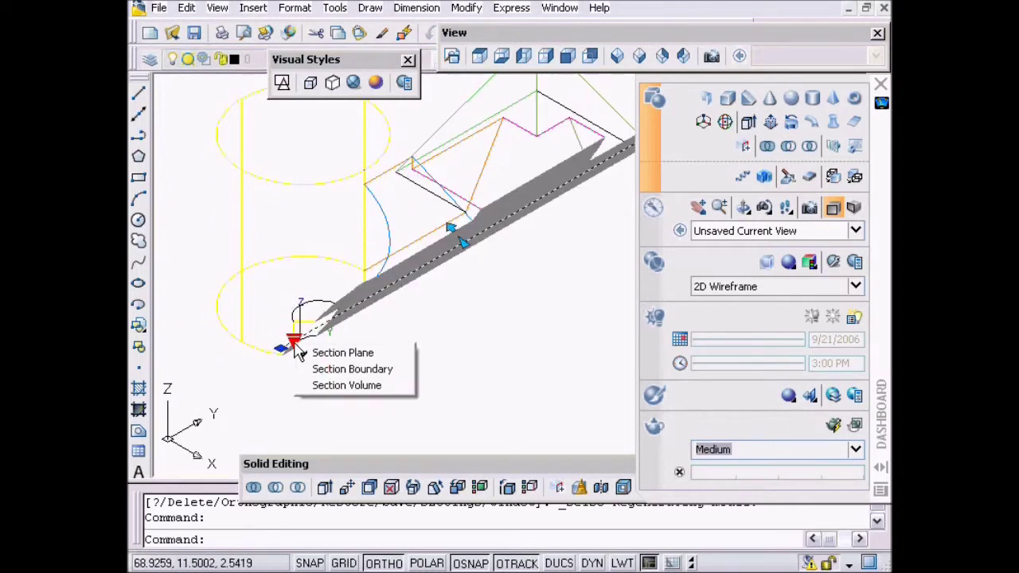
{"action": "left_click", "coordinate": [381, 367]}
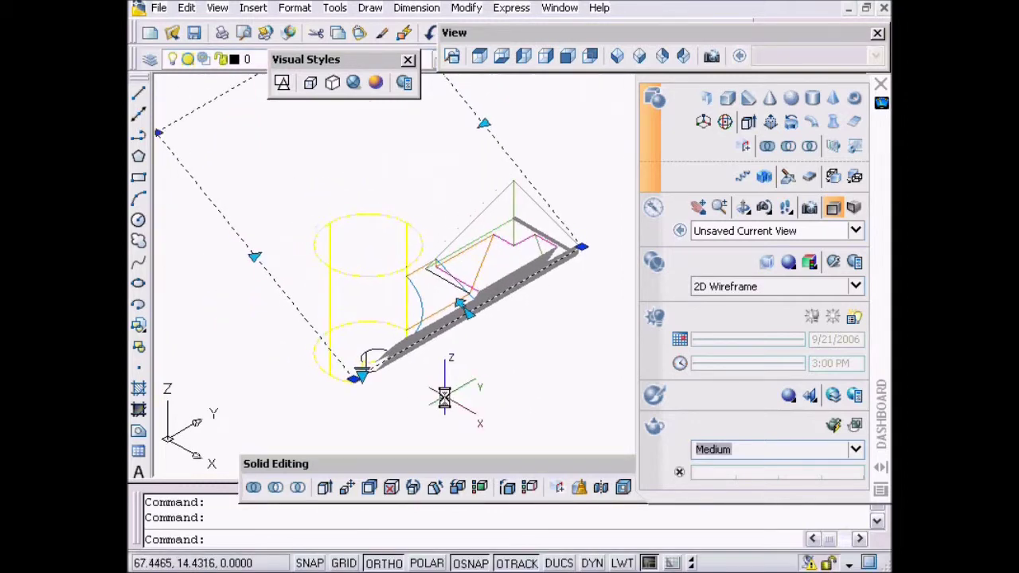
Step: Pull both side edges of the section boundary inward so that one cuts through the cylinder and the other through the pyramid
{"action": "left_click", "coordinate": [250, 254]}
{"action": "left_click", "coordinate": [312, 221]}
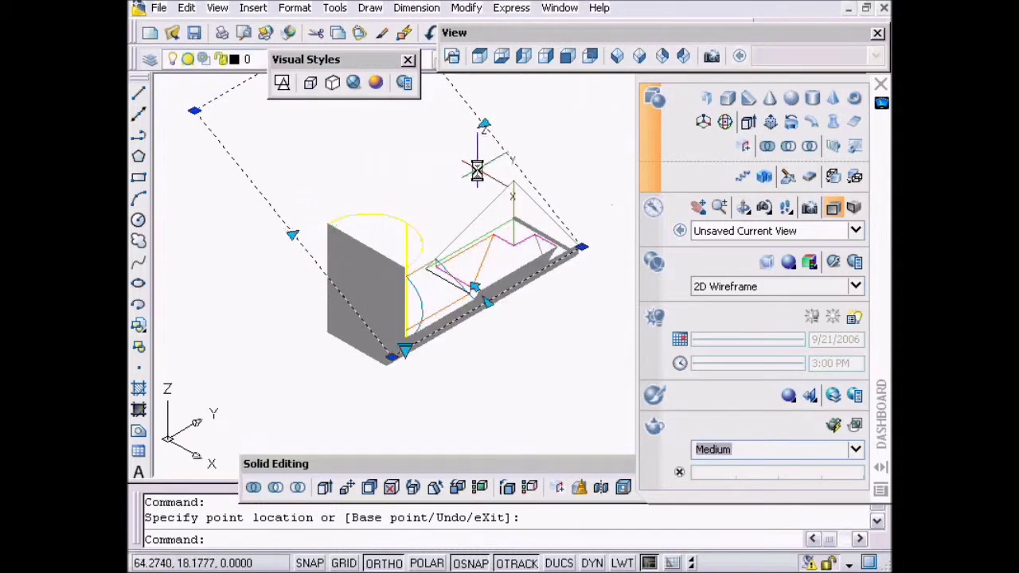
{"action": "left_click", "coordinate": [485, 123]}
{"action": "left_click", "coordinate": [448, 156]}
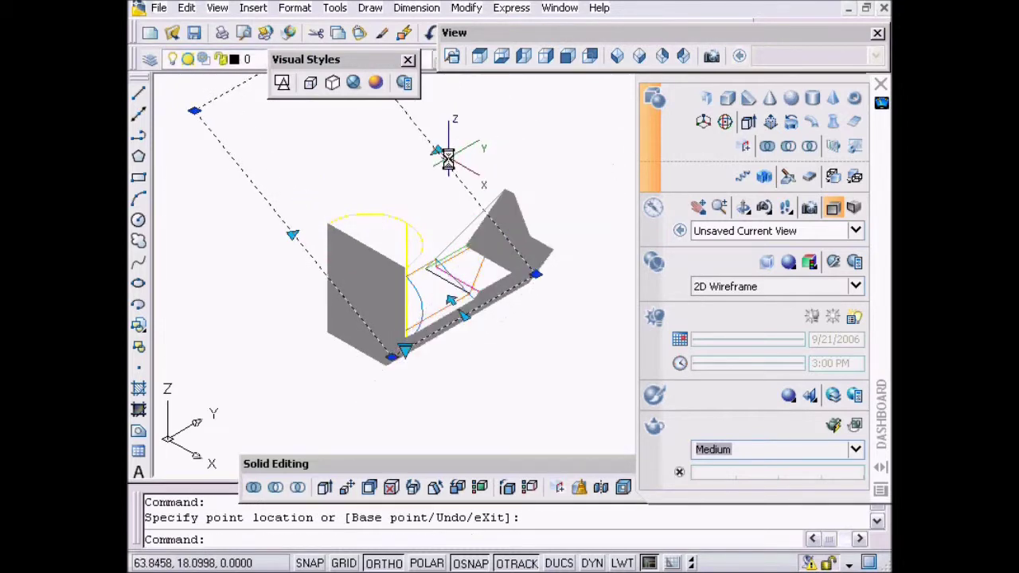
Step: Change the section object to Section Volume and lower the volume's upper boundary so that it slices through the cylinder
{"action": "left_click", "coordinate": [404, 349]}
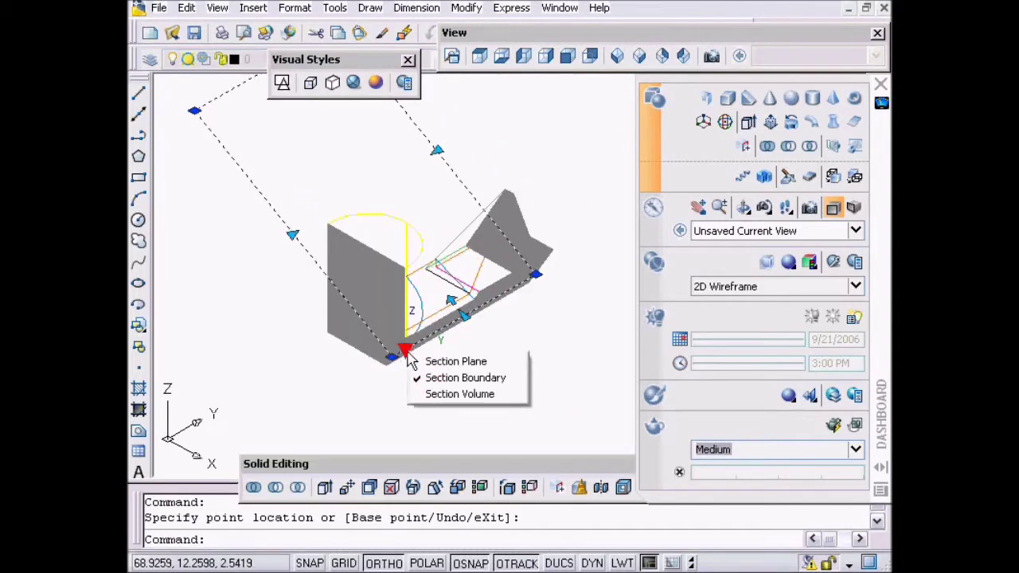
{"action": "left_click", "coordinate": [485, 395]}
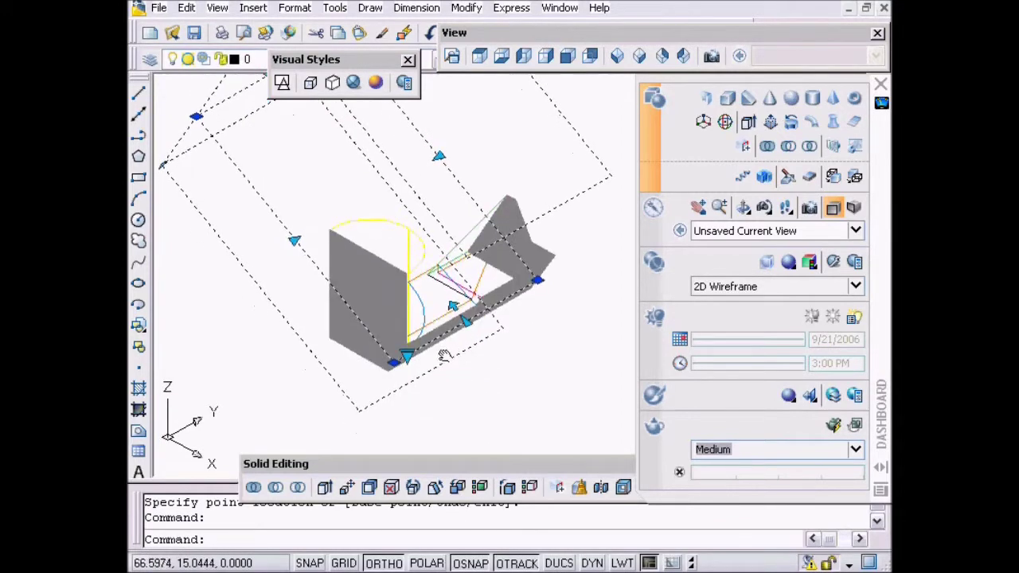
{"action": "mouse_move", "coordinate": [455, 409]}
{"action": "middle_mouse_down", "text": "shift"}
{"action": "mouse_move", "coordinate": [461, 354]}
{"action": "mouse_move", "coordinate": [489, 308]}
{"action": "mouse_move", "coordinate": [502, 329]}
{"action": "middle_mouse_up", "text": "shift"}
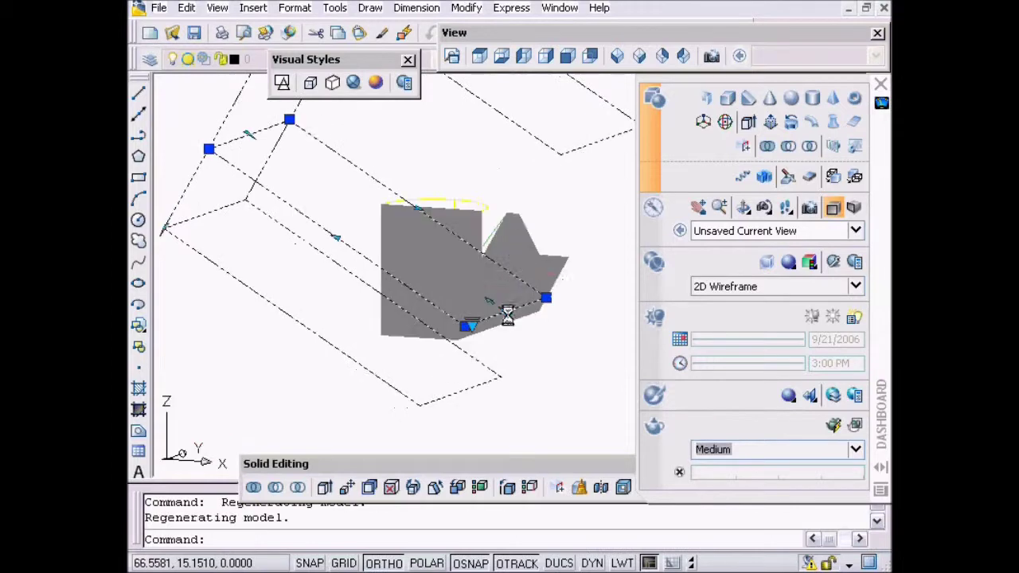
{"action": "middle_click_drag", "start_coordinate": [493, 183], "coordinate": [483, 268]}
{"action": "scroll", "coordinate": [484, 268], "scroll_direction": "down", "scroll_amount": 4}
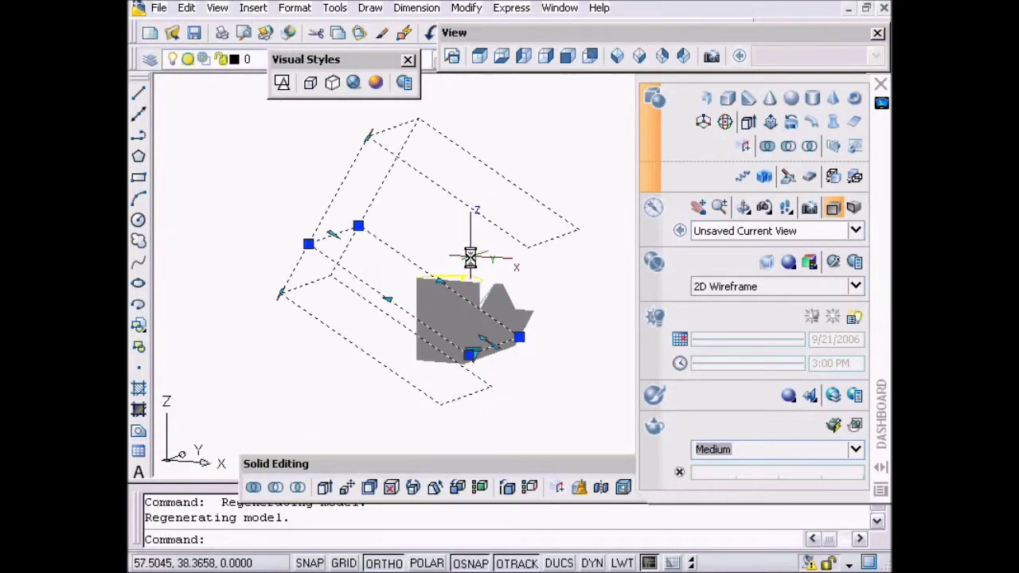
{"action": "left_click", "coordinate": [363, 136]}
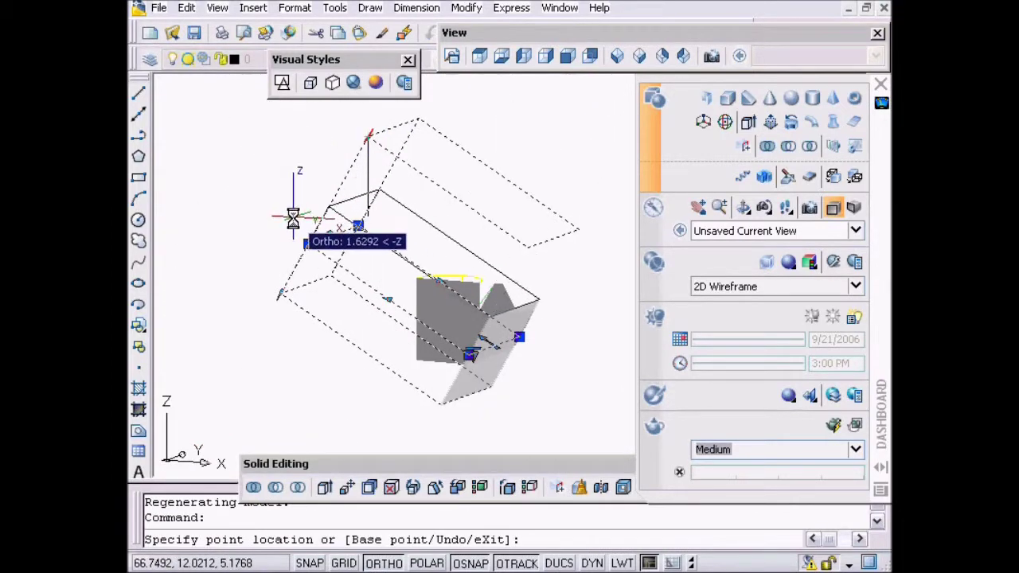
{"action": "left_click", "coordinate": [296, 212]}
{"action": "mouse_move", "coordinate": [548, 443]}
{"action": "middle_mouse_down", "text": "shift"}
{"action": "mouse_move", "coordinate": [462, 446]}
{"action": "mouse_move", "coordinate": [478, 382]}
{"action": "mouse_move", "coordinate": [457, 425]}
{"action": "middle_mouse_up", "text": "shift"}
{"action": "scroll", "coordinate": [482, 391], "scroll_direction": "up", "scroll_amount": 2}
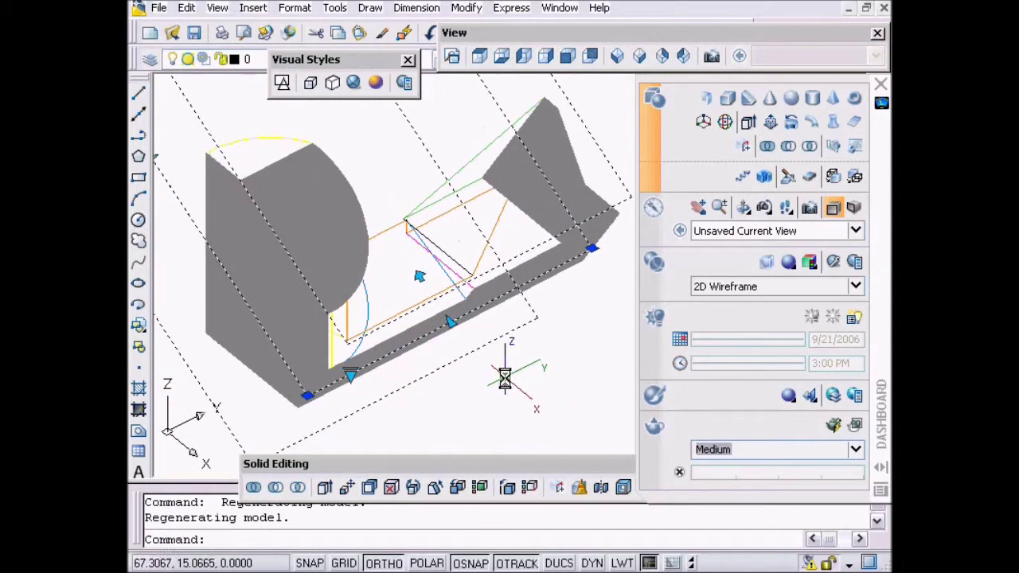
Step: Reselect the section object and set its state back to Section Plane
{"action": "key", "text": "Escape"}
{"action": "left_click", "coordinate": [301, 392]}
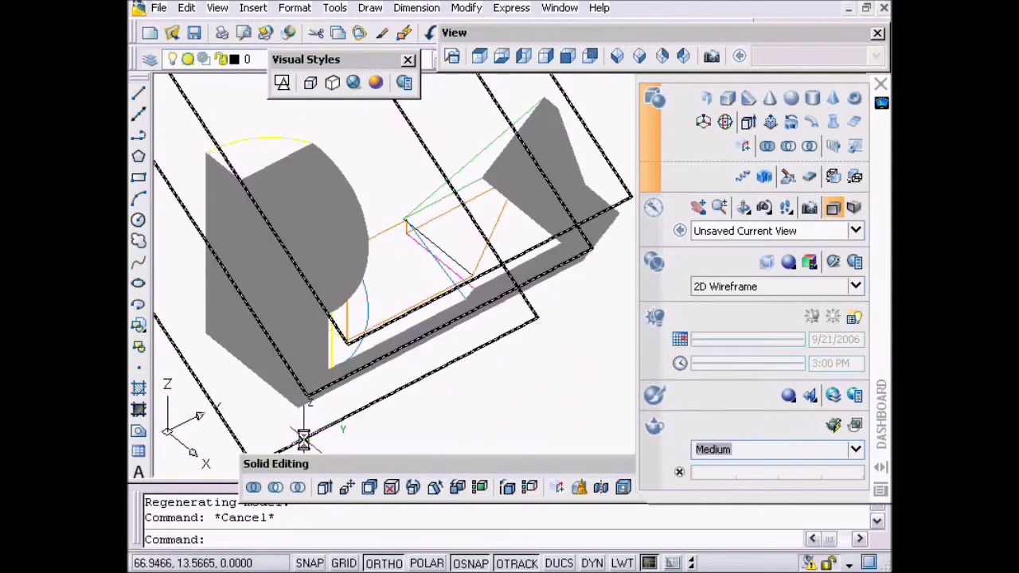
{"action": "left_click", "coordinate": [321, 389]}
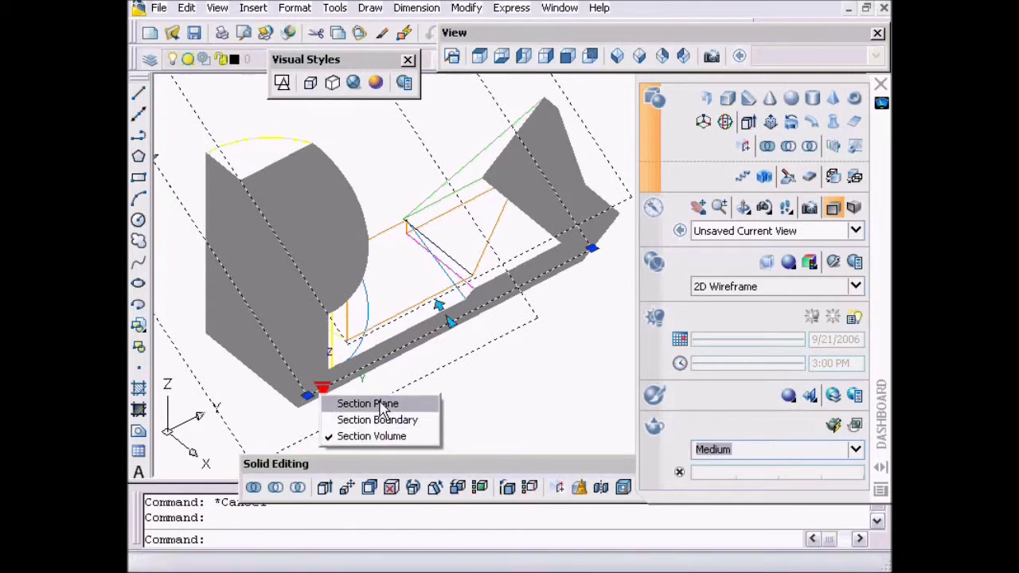
{"action": "left_click", "coordinate": [381, 404]}
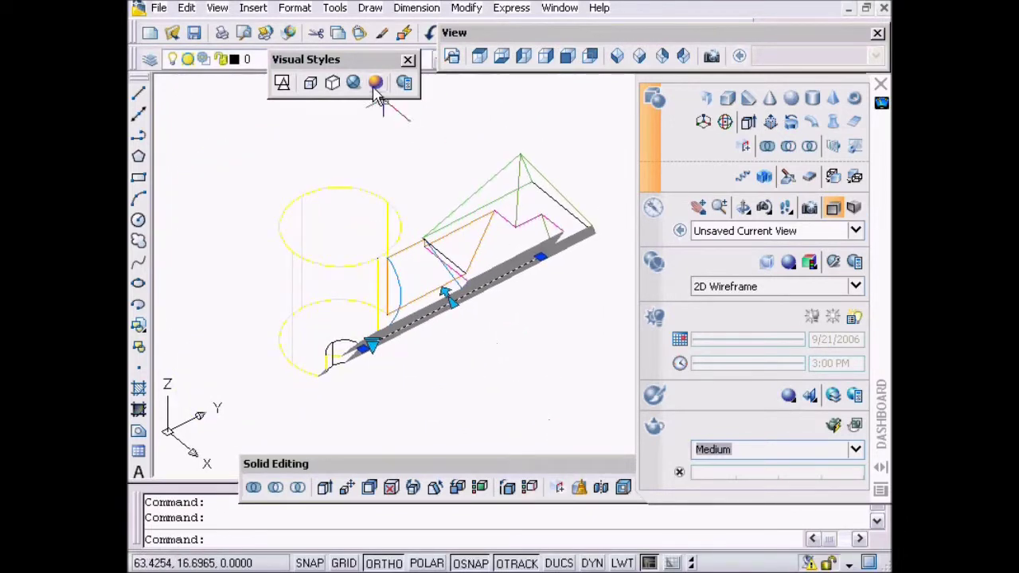
Step: Apply the Conceptual visual style and orbit around the building to view the cut from several sides
{"action": "left_click", "coordinate": [375, 82]}
{"action": "middle_click_drag", "start_coordinate": [467, 375], "coordinate": [536, 368], "text": "shift"}
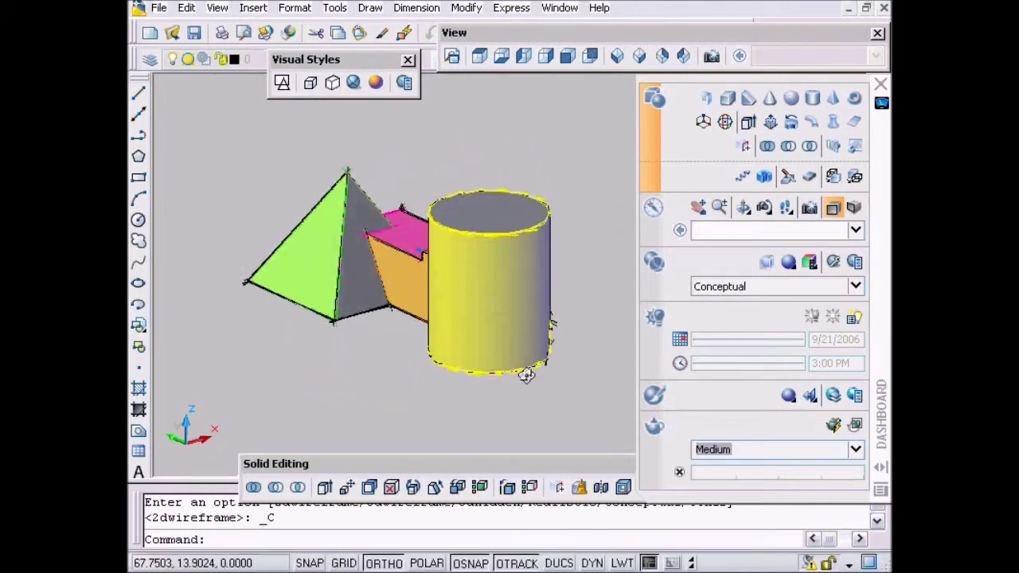
{"action": "middle_click_drag", "start_coordinate": [375, 359], "coordinate": [345, 457]}
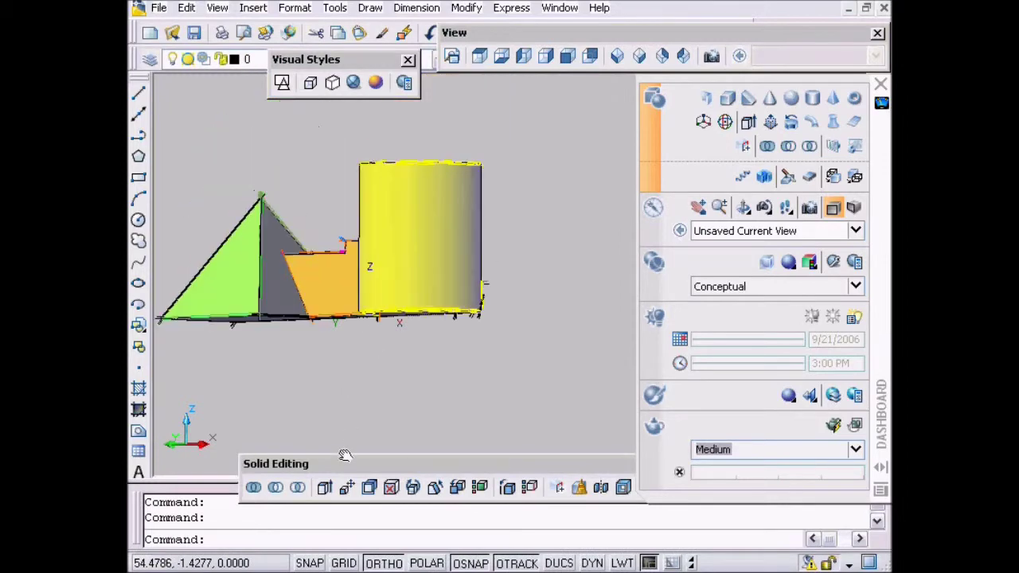
{"action": "middle_click_drag", "start_coordinate": [341, 303], "coordinate": [398, 353], "text": "shift"}
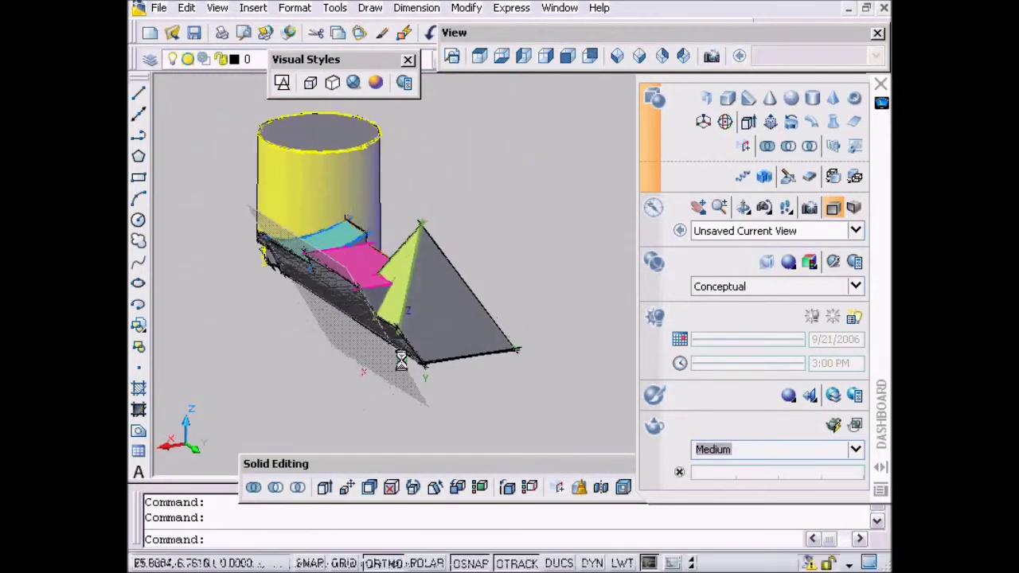
Step: Erase the section plane and orbit the model to show the uncut building from its entrance side
{"action": "type", "text": "e"}
{"action": "key", "text": "Return"}
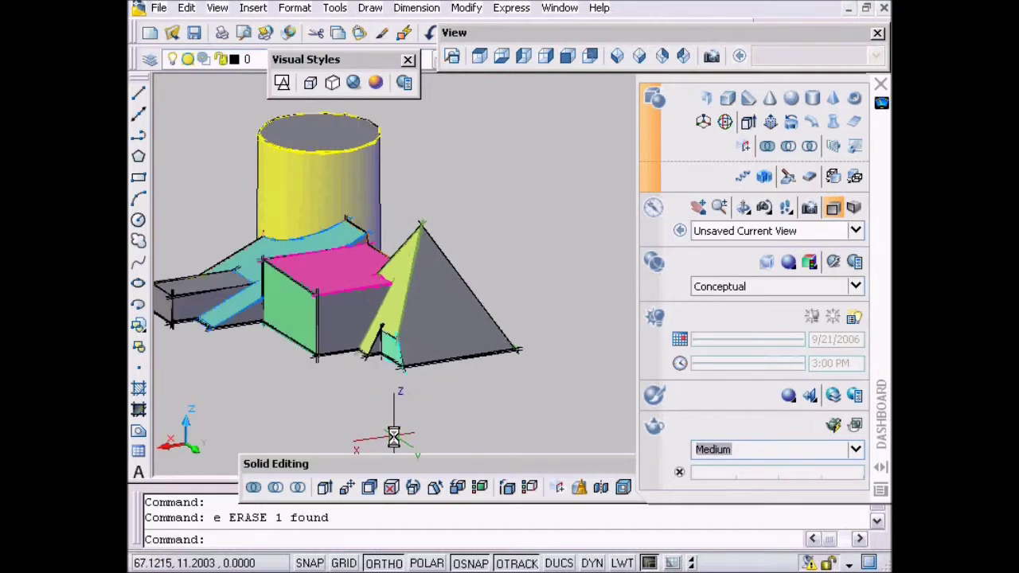
{"action": "middle_click_drag", "start_coordinate": [342, 403], "coordinate": [422, 409], "text": "shift"}
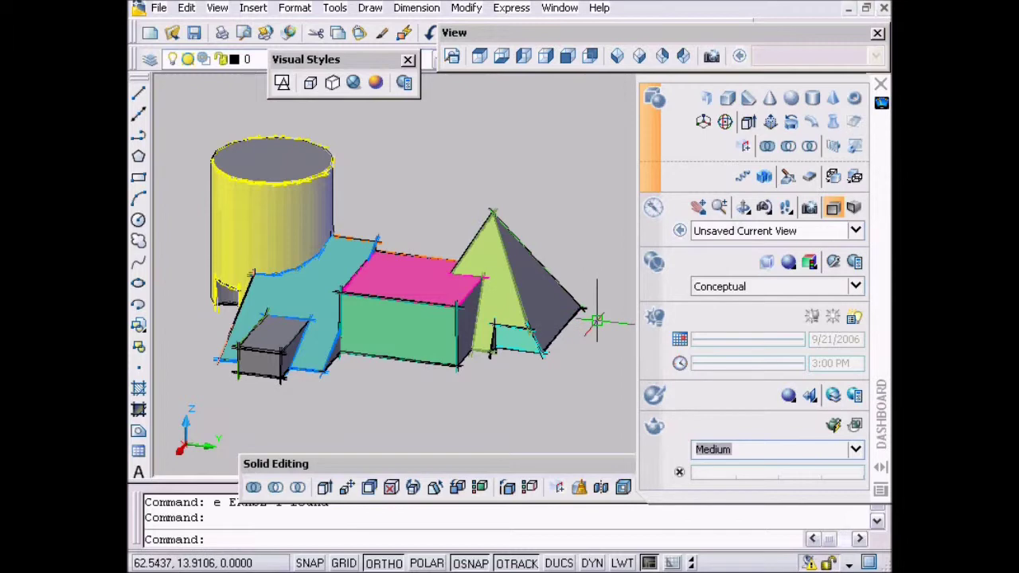
{"action": "middle_click_drag", "start_coordinate": [401, 278], "coordinate": [448, 271]}
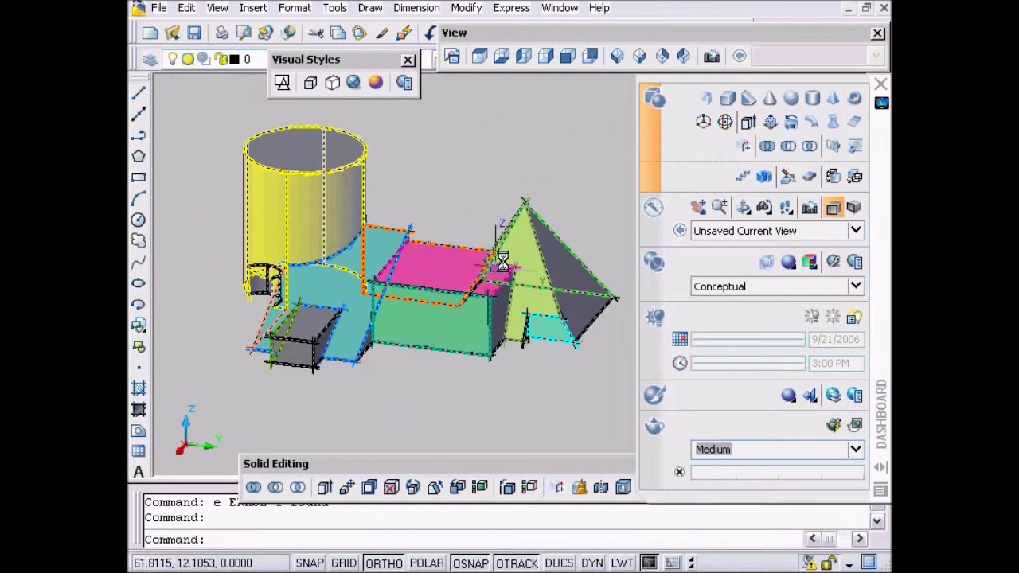
Step: In the right view, create a vertical section plane running from above the cylinder down through the small entrance box
{"action": "left_click", "coordinate": [567, 57]}
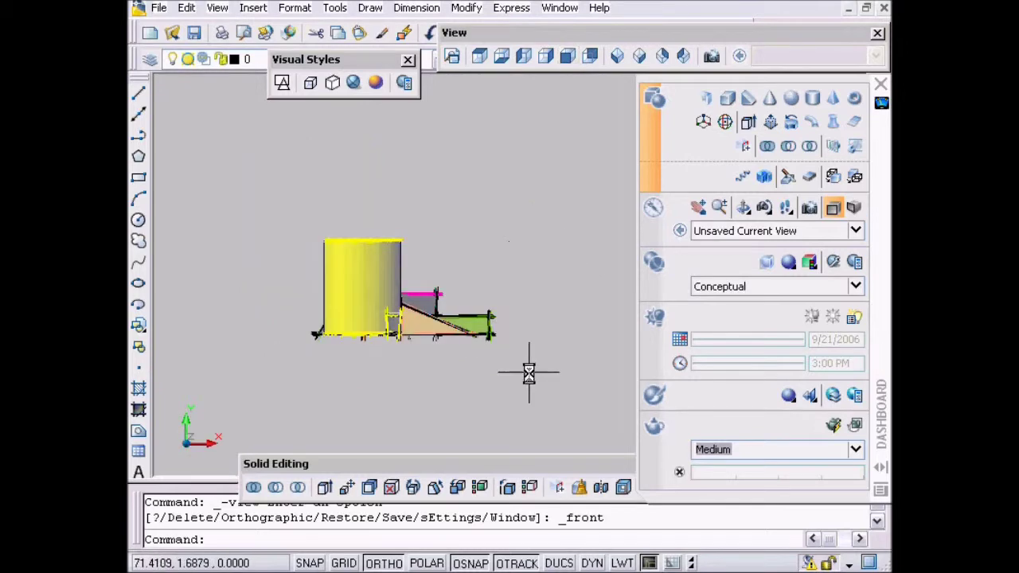
{"action": "left_click", "coordinate": [546, 59]}
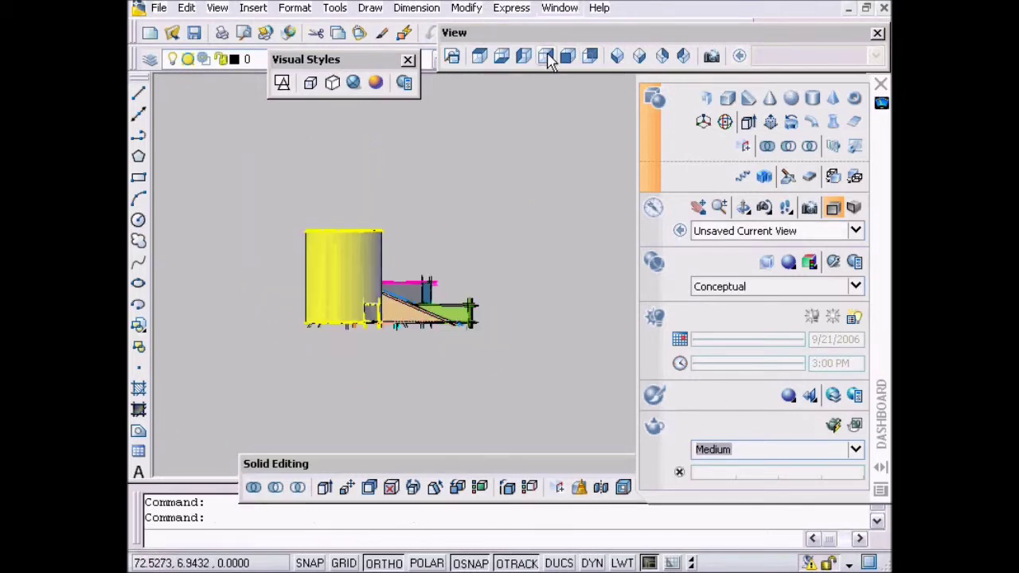
{"action": "scroll", "coordinate": [508, 296], "scroll_direction": "up", "scroll_amount": 3}
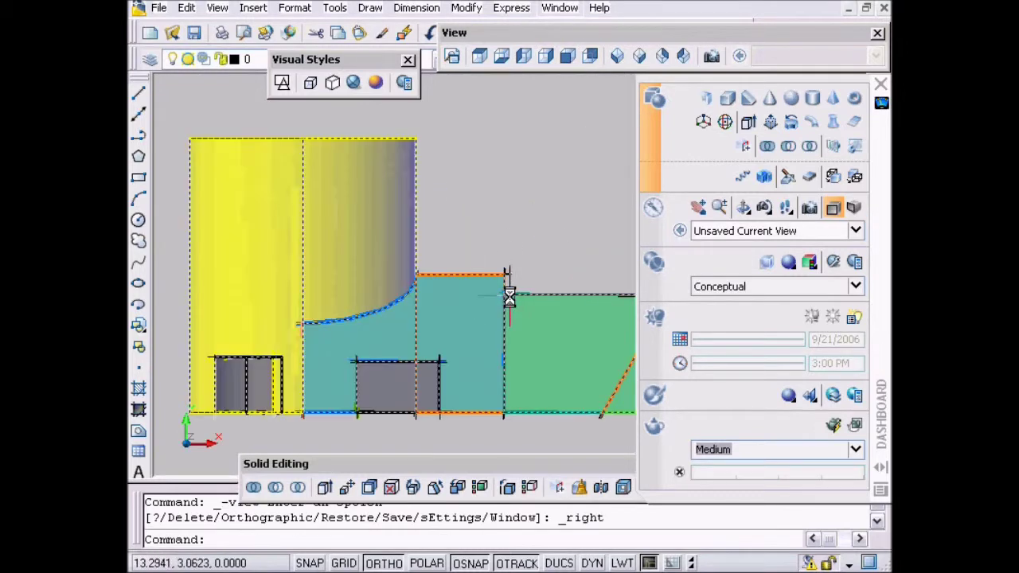
{"action": "left_click", "coordinate": [833, 146]}
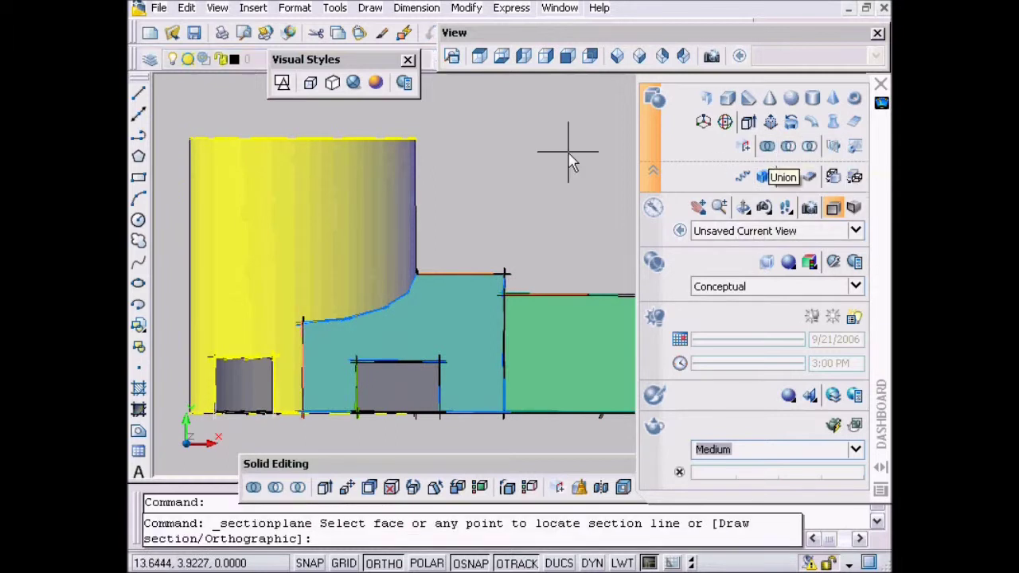
{"action": "left_click", "coordinate": [382, 124]}
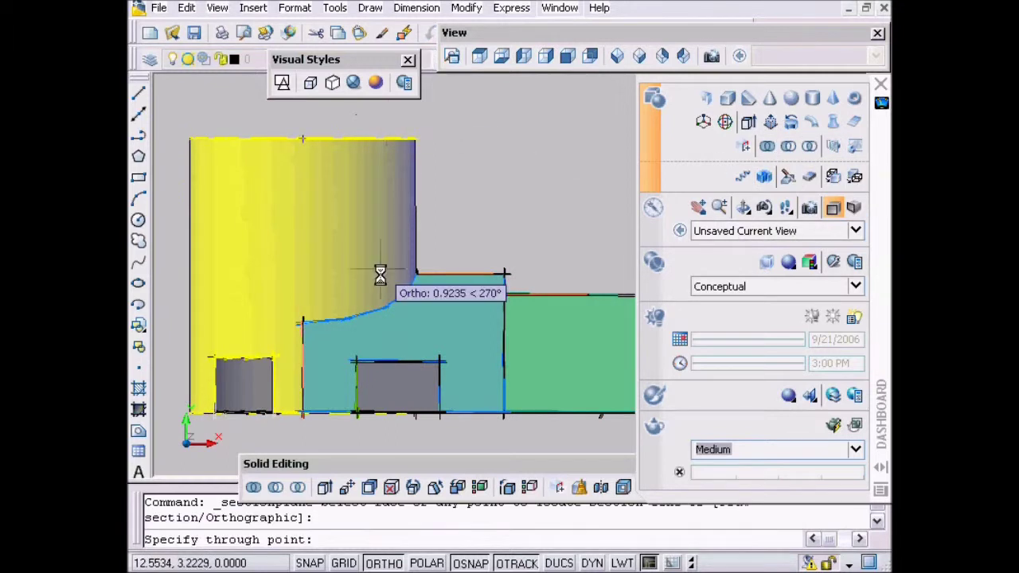
{"action": "left_click", "coordinate": [379, 436]}
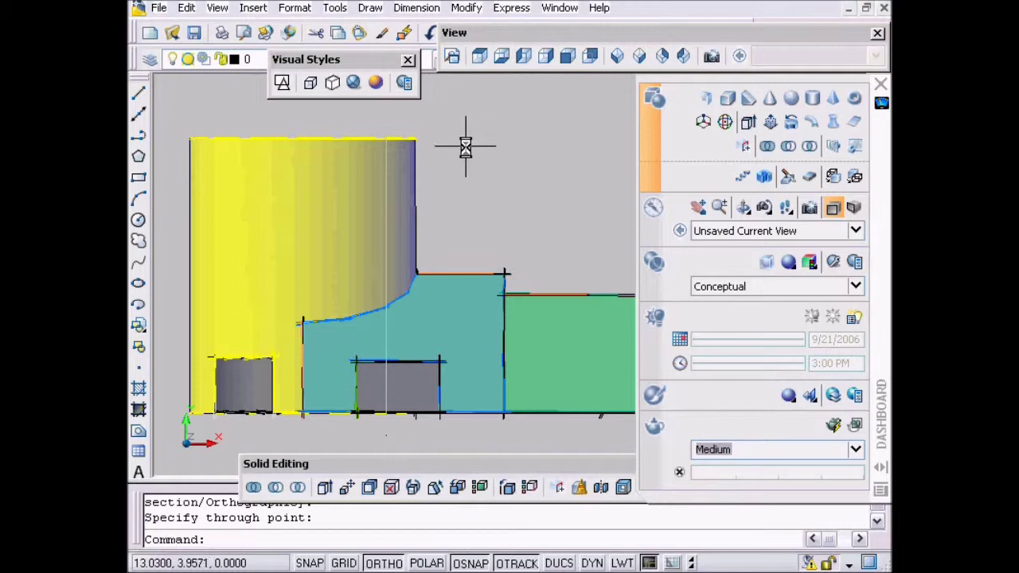
Step: Select the new section plane and activate live sectioning for it
{"action": "left_click", "coordinate": [389, 118]}
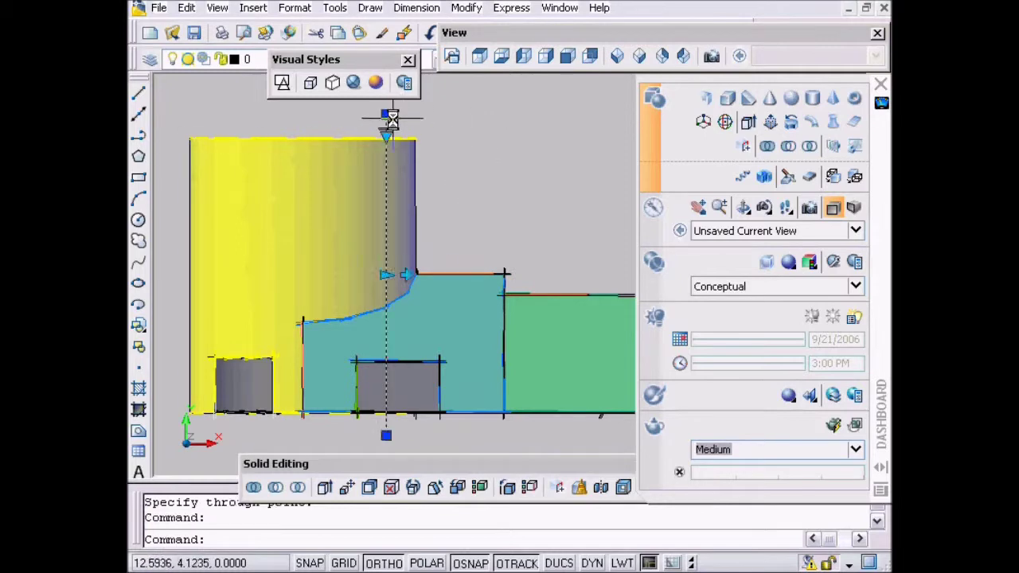
{"action": "right_click", "coordinate": [501, 156]}
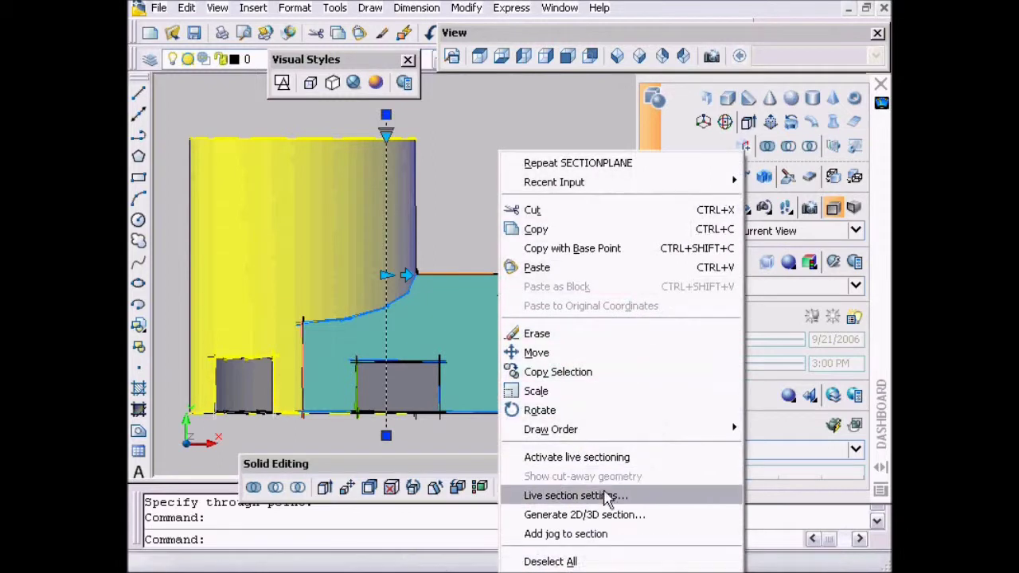
{"action": "left_click", "coordinate": [610, 457]}
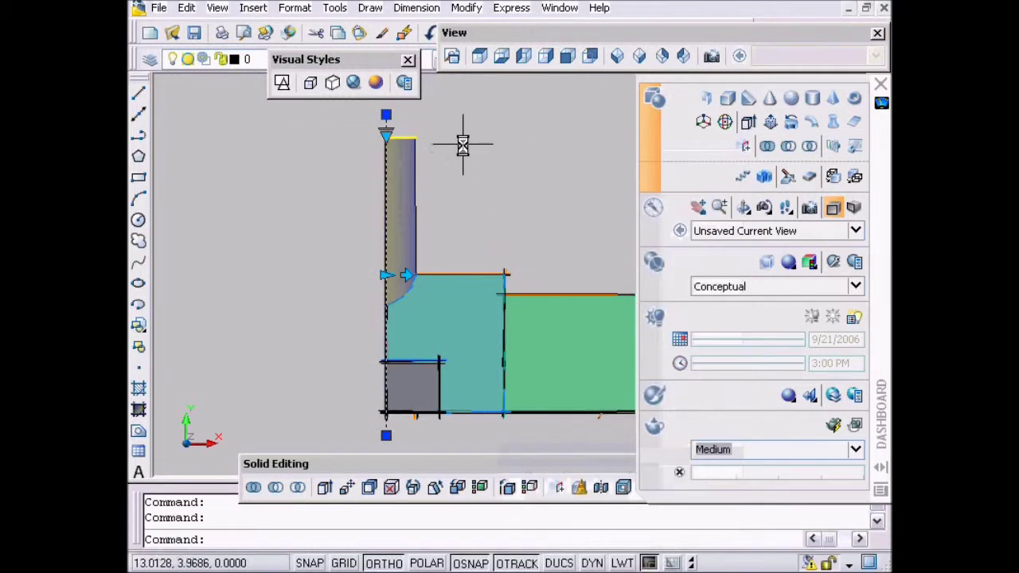
Step: Flip the live section to the opposite side of the plane and flip it back again
{"action": "left_click", "coordinate": [407, 275]}
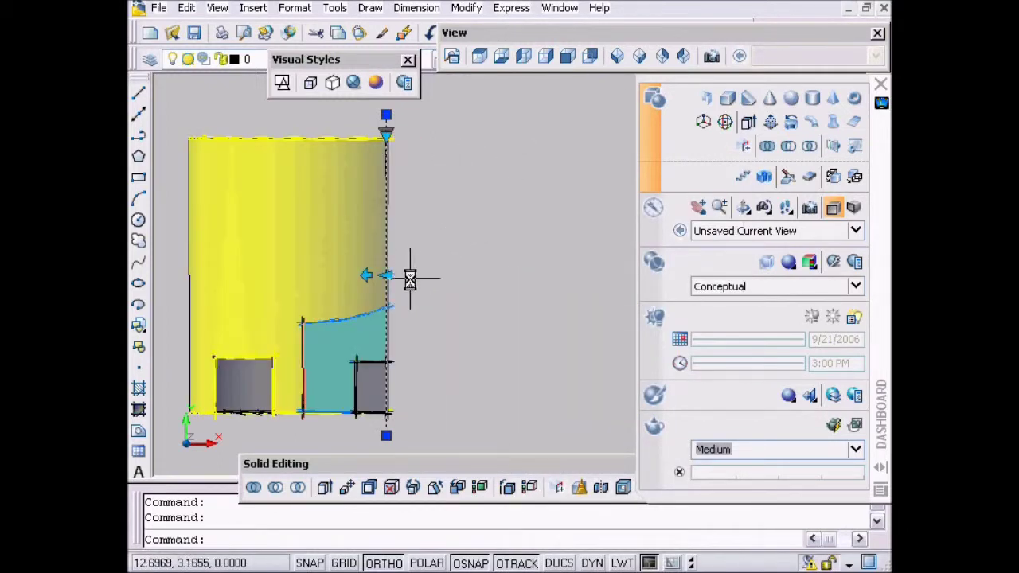
{"action": "scroll", "coordinate": [493, 225], "scroll_direction": "down", "scroll_amount": 2}
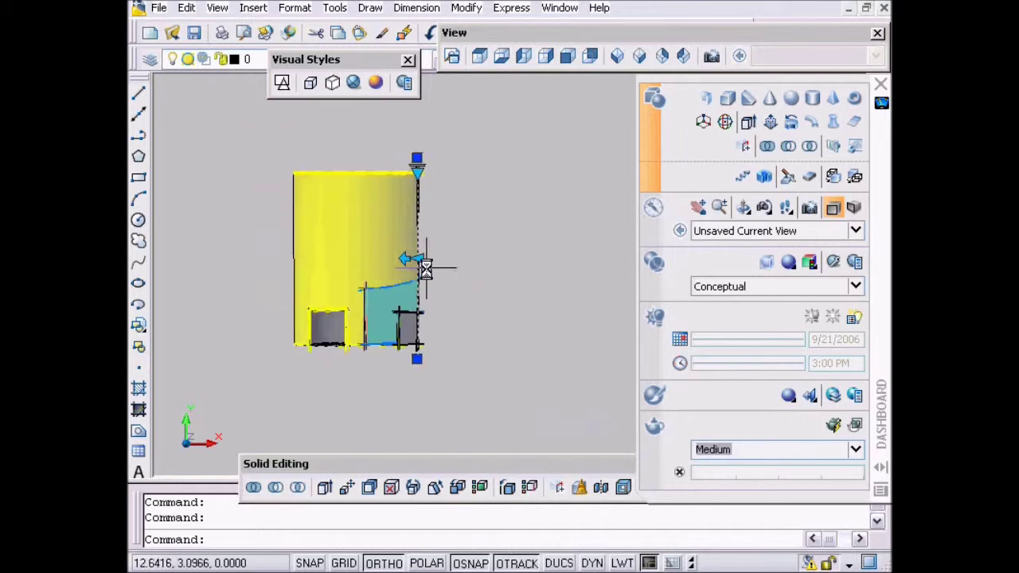
{"action": "left_click", "coordinate": [401, 259]}
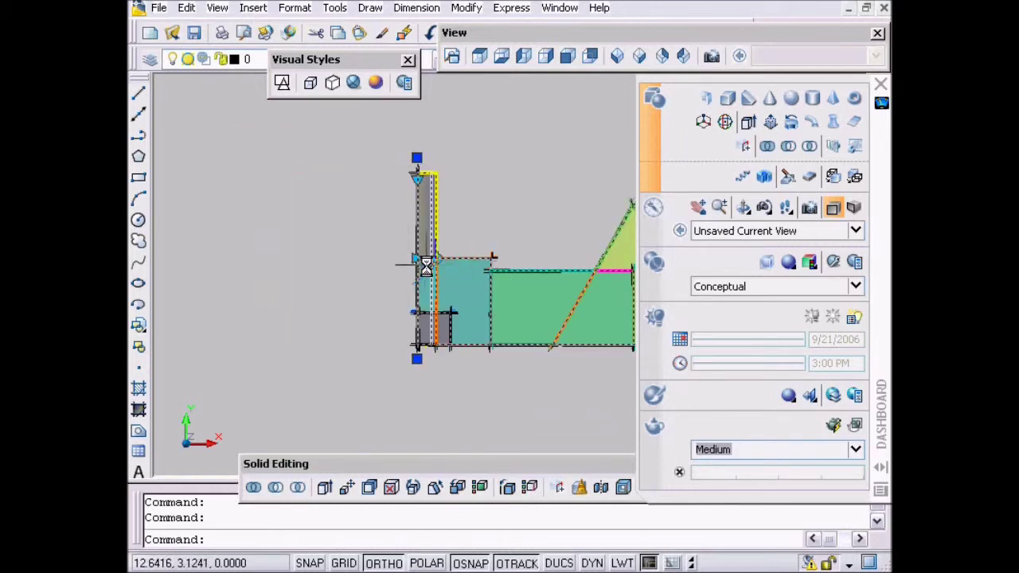
Step: Switch the model to the 2D Wireframe visual style and erase the vertical section plane
{"action": "scroll", "coordinate": [425, 265], "scroll_direction": "up", "scroll_amount": 4}
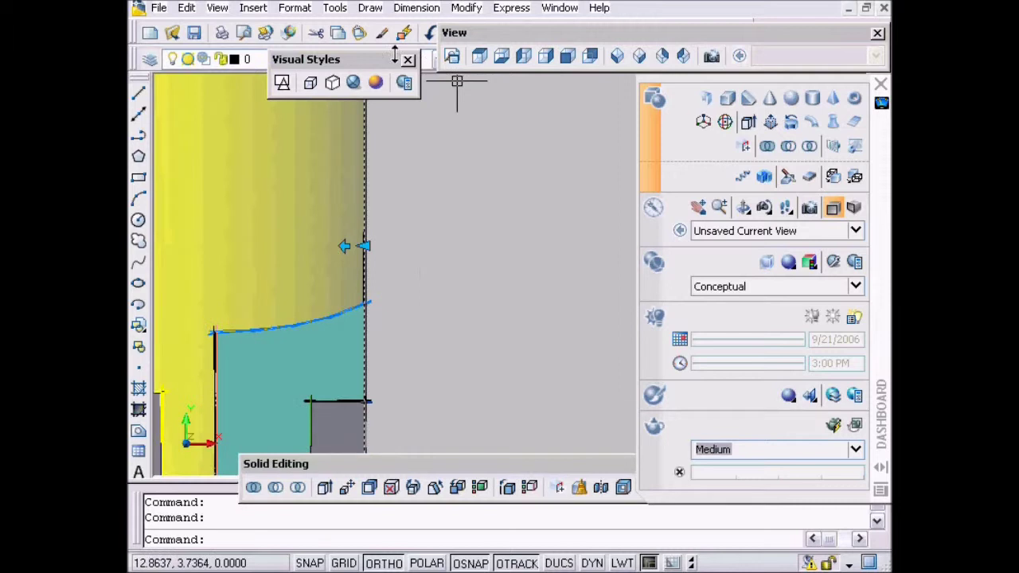
{"action": "left_click", "coordinate": [282, 83]}
{"action": "scroll", "coordinate": [451, 252], "scroll_direction": "down", "scroll_amount": 6}
{"action": "scroll", "coordinate": [451, 252], "scroll_direction": "up", "scroll_amount": 3}
{"action": "middle_click_drag", "start_coordinate": [450, 130], "coordinate": [446, 195]}
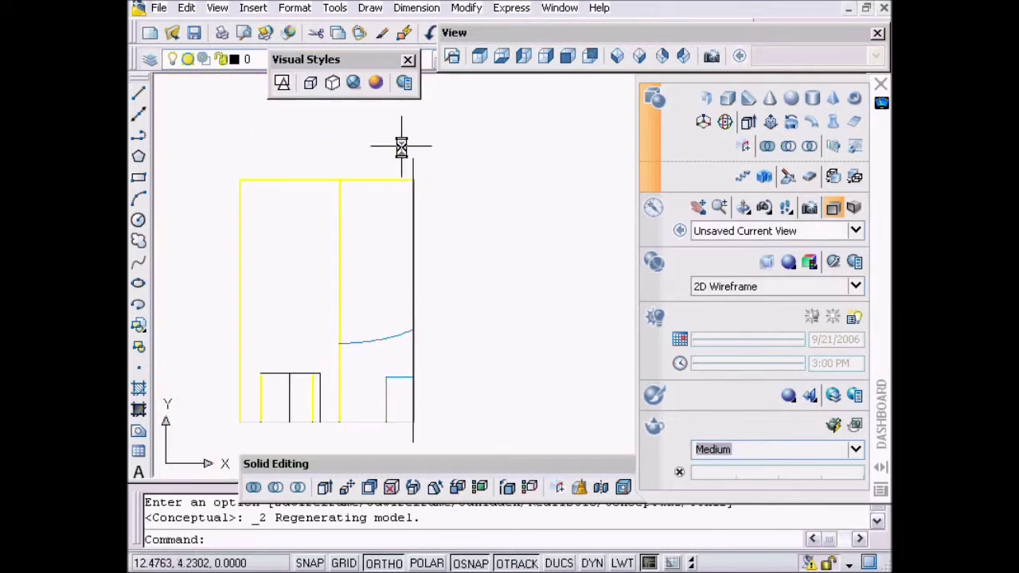
{"action": "left_click", "coordinate": [414, 167]}
{"action": "type", "text": "e"}
{"action": "key", "text": "Return"}
Step: Create a horizontal section plane that cuts across the whole building just above the small entrance boxes
{"action": "scroll", "coordinate": [422, 164], "scroll_direction": "down", "scroll_amount": 5}
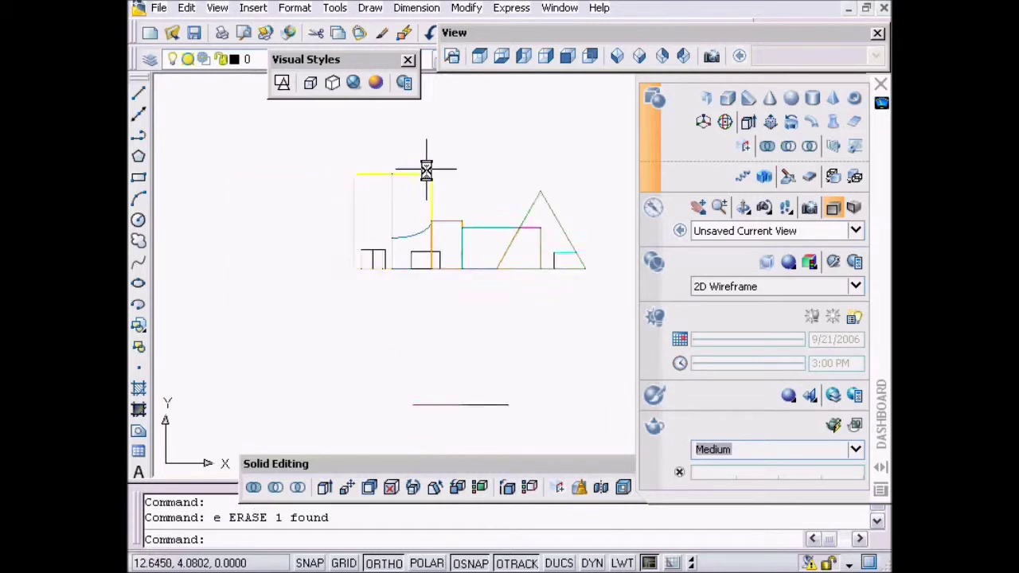
{"action": "left_click", "coordinate": [832, 151]}
{"action": "left_click", "coordinate": [296, 255]}
{"action": "left_click", "coordinate": [589, 276]}
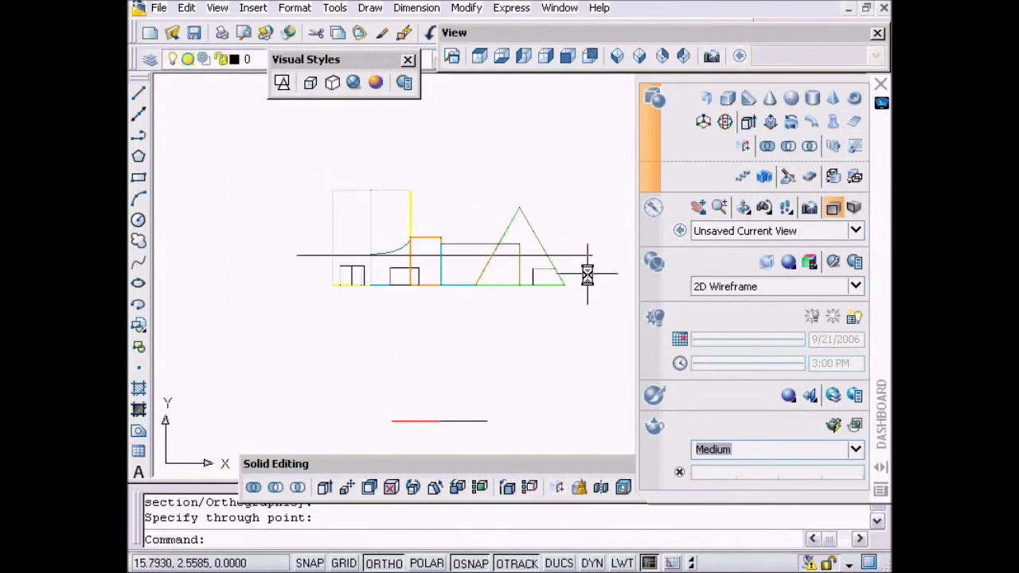
{"action": "key", "text": "Escape"}
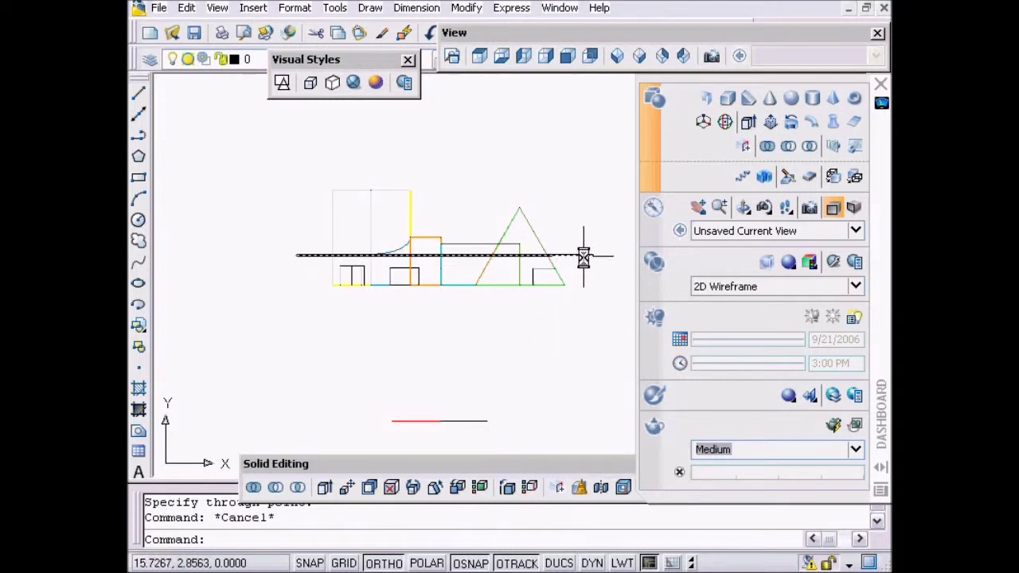
Step: In the top view, move the far-off section plane horizontally toward the building
{"action": "left_click", "coordinate": [640, 58]}
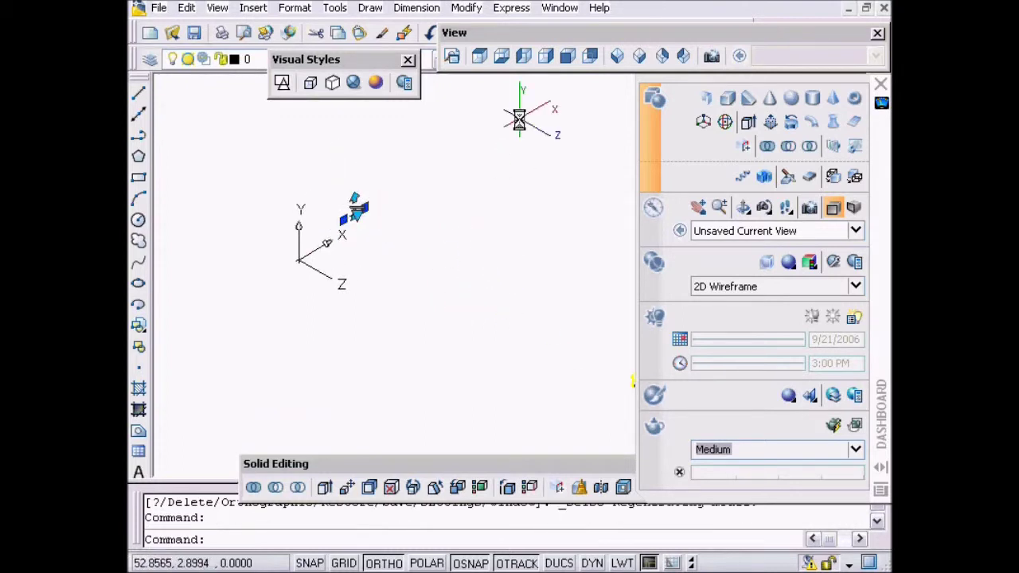
{"action": "left_click", "coordinate": [481, 58]}
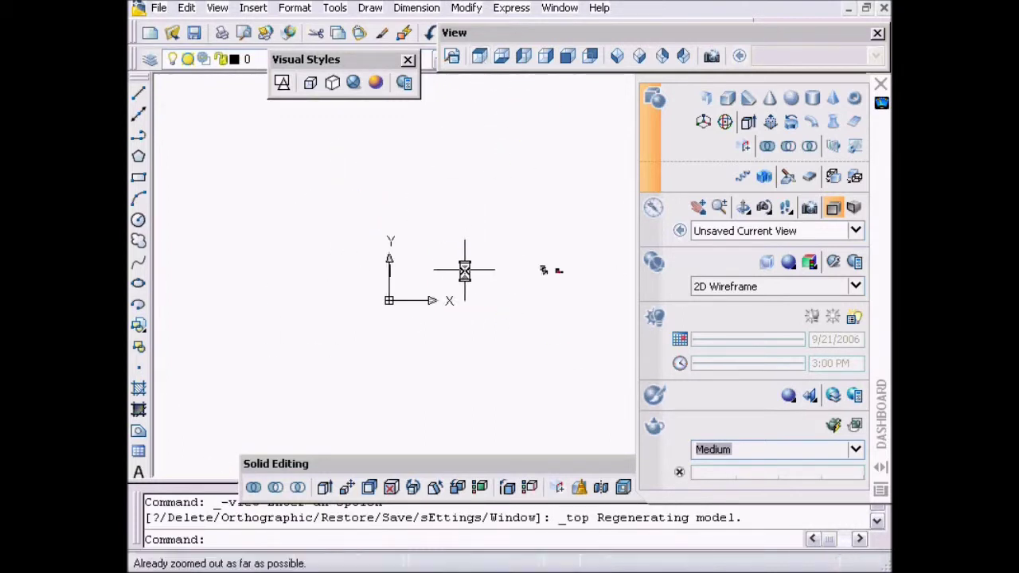
{"action": "key", "text": "Return"}
{"action": "left_click", "coordinate": [371, 296]}
{"action": "left_click", "coordinate": [421, 212]}
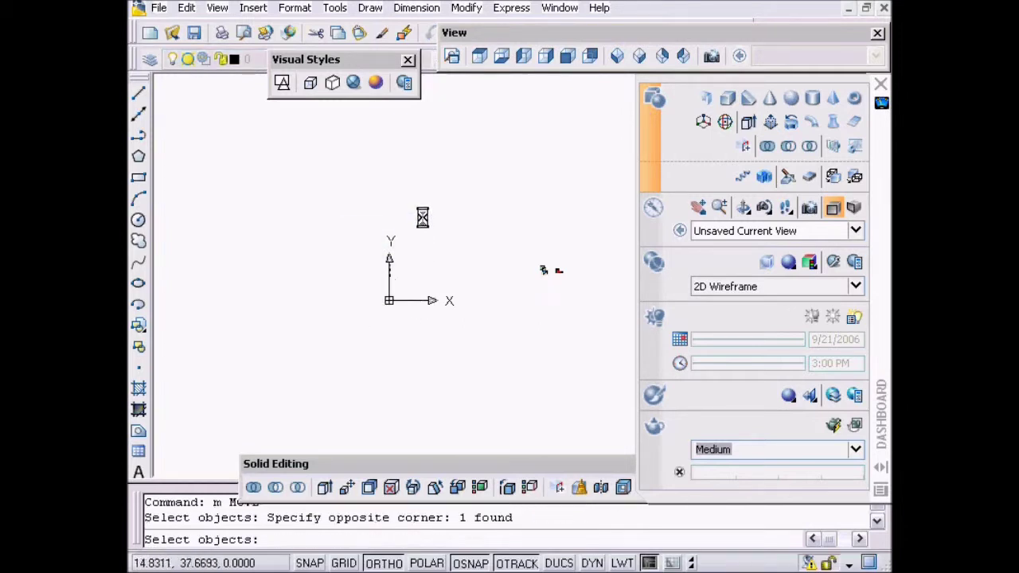
{"action": "key", "text": "Return"}
{"action": "left_click", "coordinate": [393, 188]}
{"action": "left_click", "coordinate": [511, 195]}
Step: Move the section plane the remaining distance in the top view so it passes through the building
{"action": "mouse_move", "coordinate": [511, 195]}
{"action": "middle_mouse_down"}
{"action": "mouse_move", "coordinate": [476, 268]}
{"action": "mouse_move", "coordinate": [486, 275]}
{"action": "mouse_move", "coordinate": [401, 262]}
{"action": "middle_mouse_up"}
{"action": "scroll", "coordinate": [486, 275], "scroll_direction": "up", "scroll_amount": 5}
{"action": "type", "text": "m"}
{"action": "key", "text": "Return"}
{"action": "left_click", "coordinate": [246, 185]}
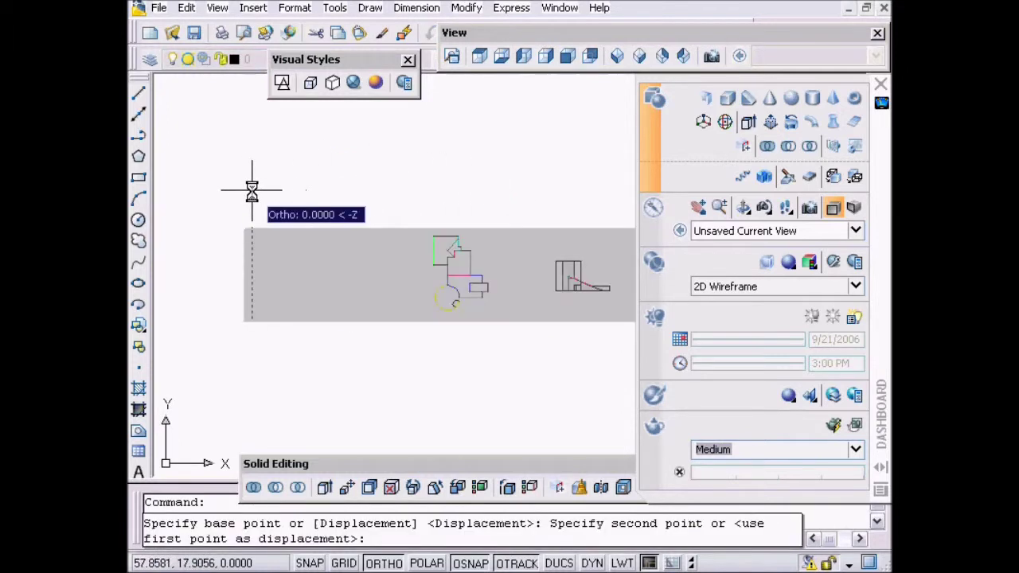
{"action": "left_click", "coordinate": [454, 183]}
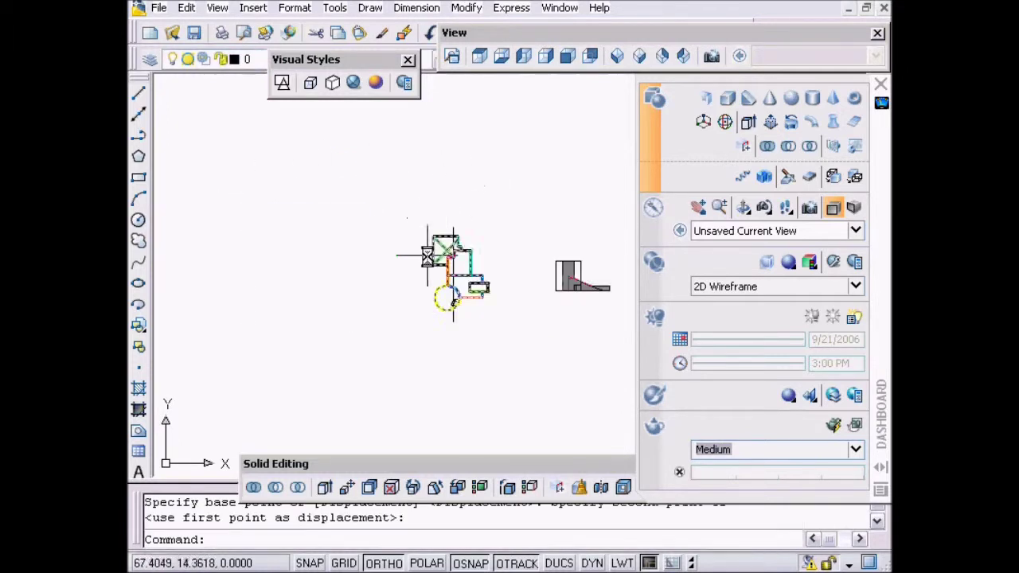
Step: In the SE isometric view, activate live sectioning for the horizontal section plane and orbit around the cut building
{"action": "left_click", "coordinate": [640, 57]}
{"action": "left_click", "coordinate": [467, 132]}
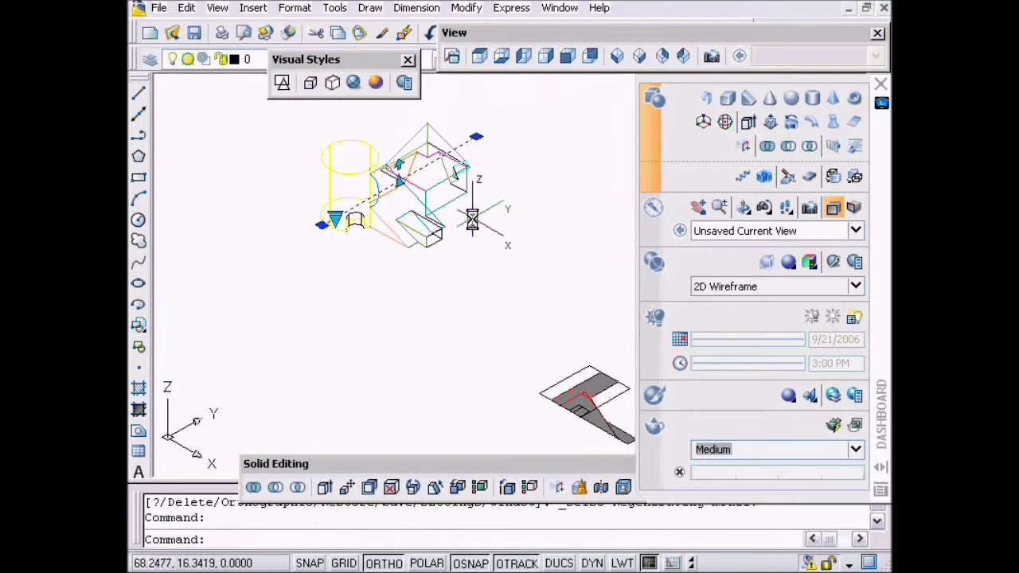
{"action": "right_click", "coordinate": [502, 262]}
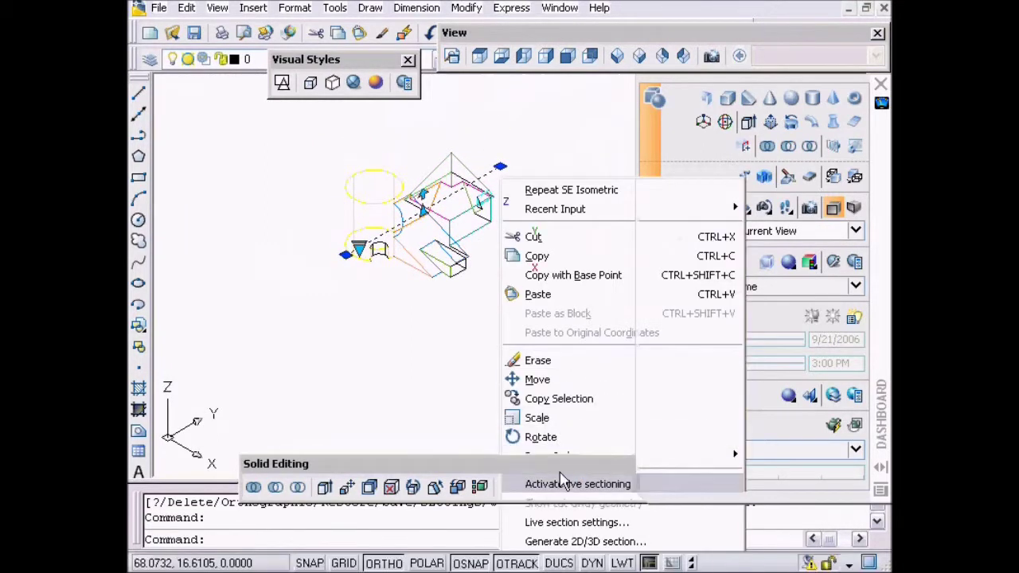
{"action": "left_click", "coordinate": [605, 483]}
{"action": "scroll", "coordinate": [482, 244], "scroll_direction": "up", "scroll_amount": 3}
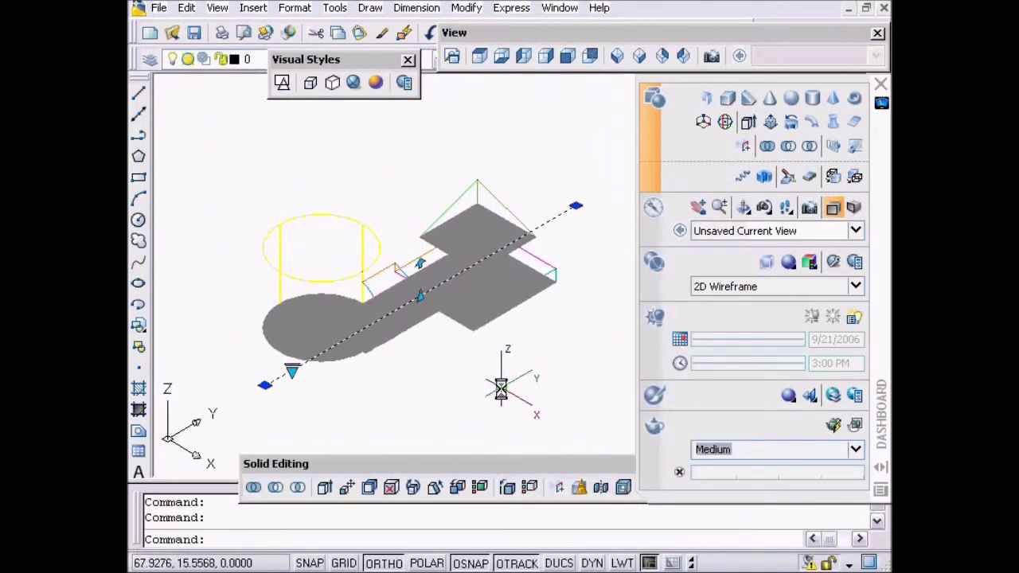
{"action": "middle_click_drag", "start_coordinate": [461, 375], "coordinate": [517, 354], "text": "shift"}
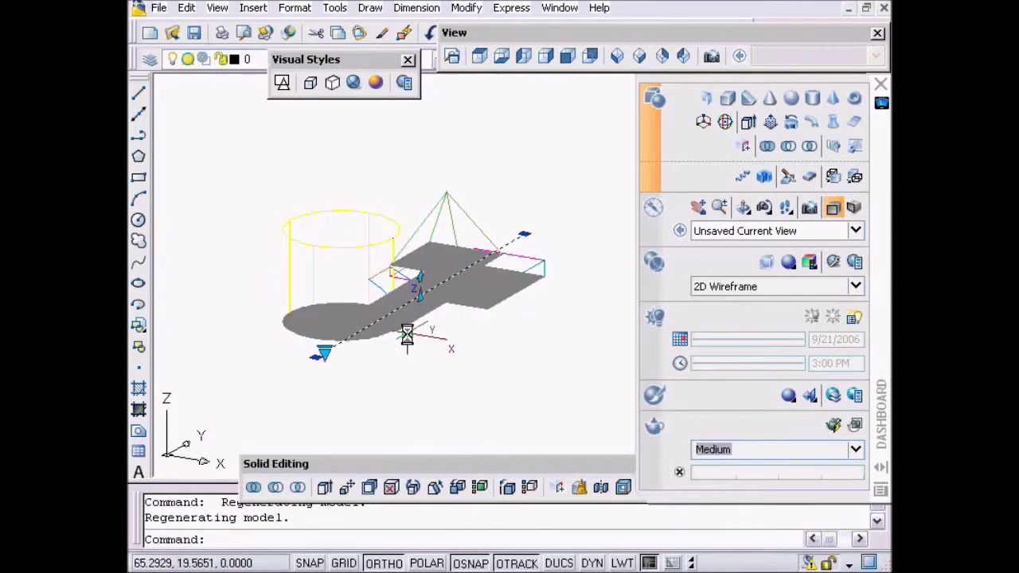
Step: Deselect everything and erase the horizontal section plane
{"action": "key", "text": "Escape"}
{"action": "key", "text": "Escape"}
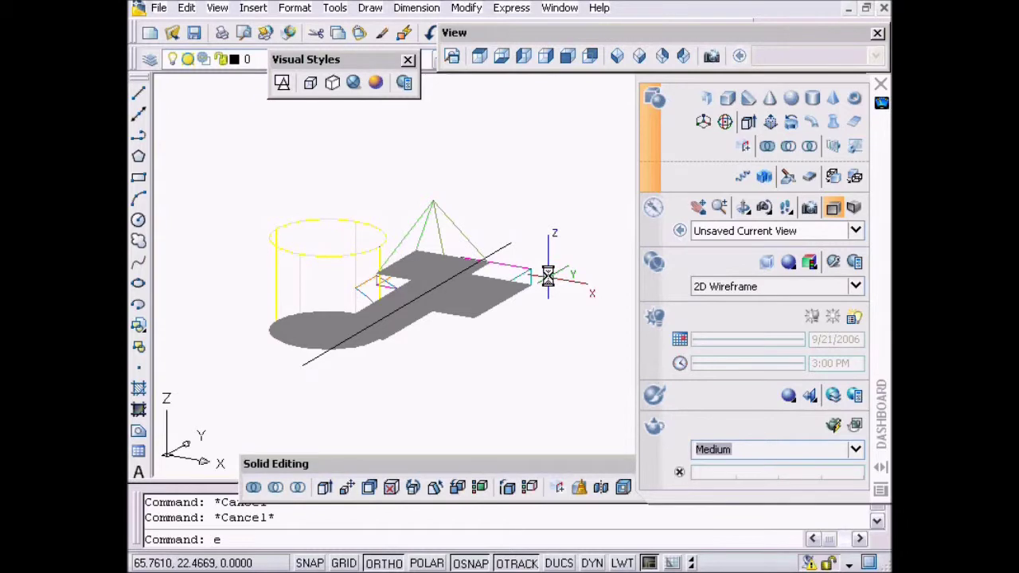
{"action": "type", "text": "e"}
{"action": "key", "text": "Return"}
{"action": "left_click", "coordinate": [509, 245]}
{"action": "key", "text": "Return"}
Step: Apply the Conceptual visual style and orbit the uncut building to show its entrance side
{"action": "middle_click_drag", "start_coordinate": [513, 395], "coordinate": [550, 401], "text": "shift"}
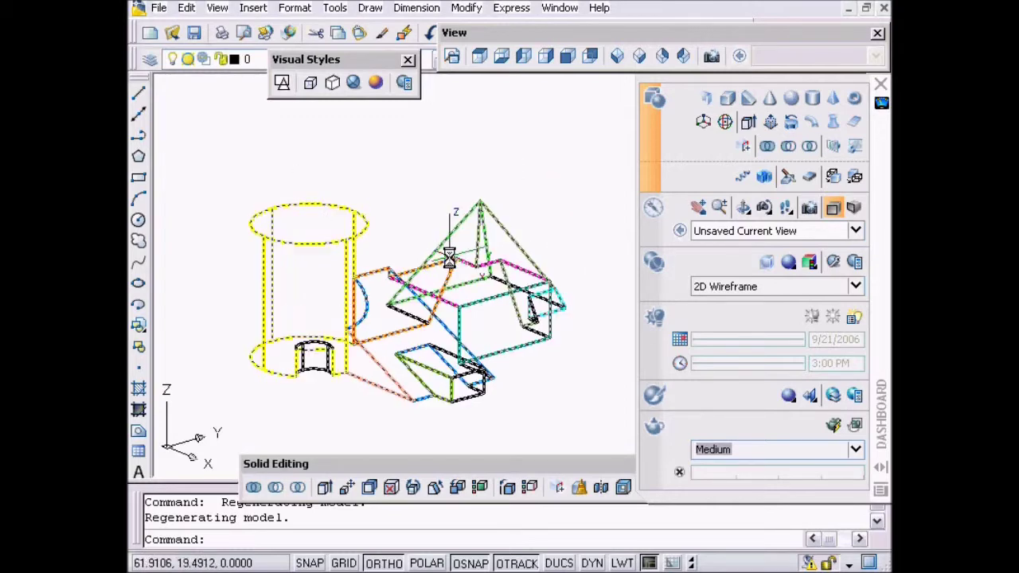
{"action": "left_click_drag", "start_coordinate": [453, 253], "coordinate": [330, 310]}
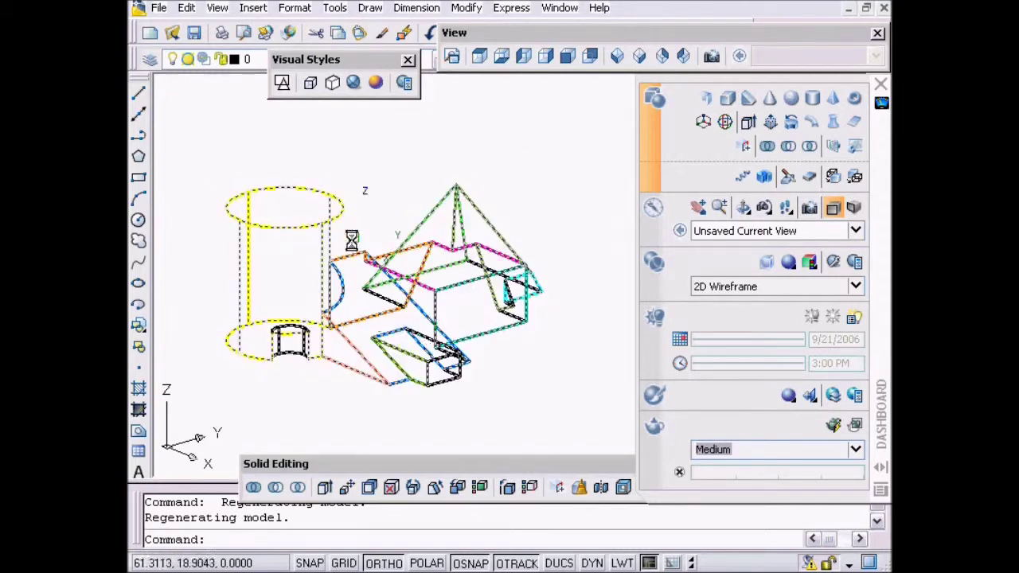
{"action": "key", "text": "Escape"}
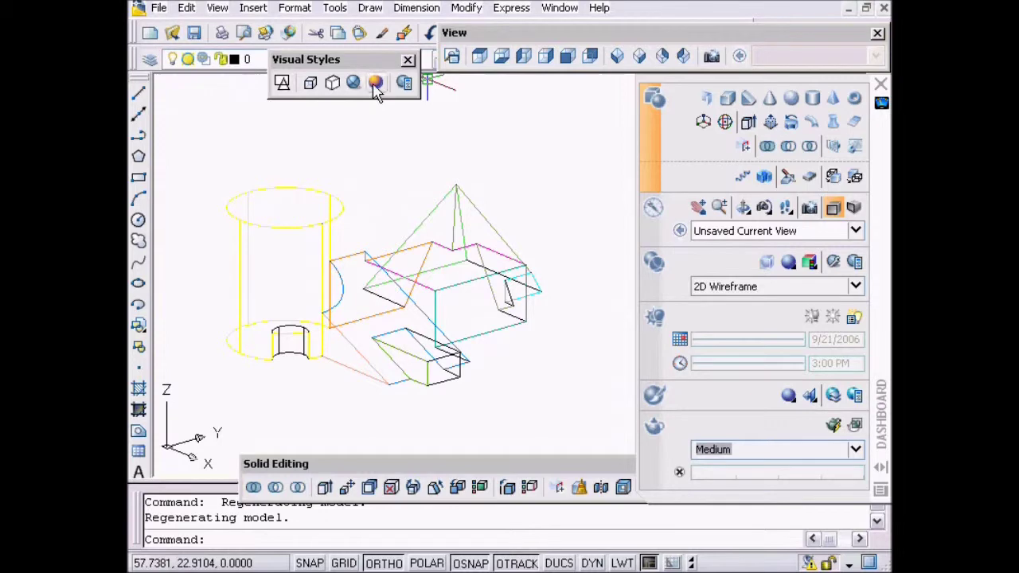
{"action": "left_click", "coordinate": [375, 83]}
{"action": "mouse_move", "coordinate": [430, 318]}
{"action": "middle_mouse_down", "text": "shift"}
{"action": "mouse_move", "coordinate": [411, 334]}
{"action": "mouse_move", "coordinate": [592, 340]}
{"action": "middle_mouse_up", "text": "shift"}
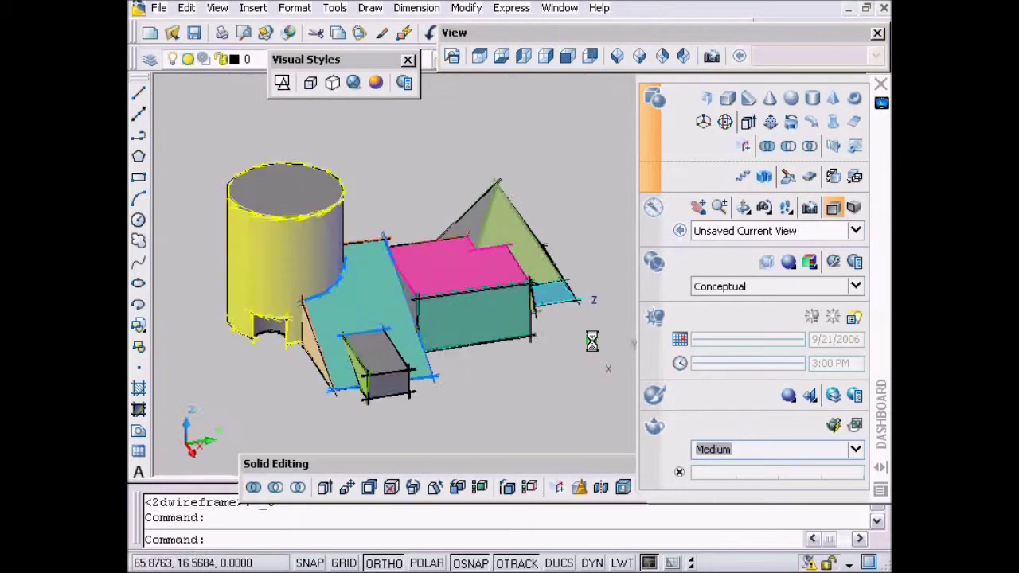